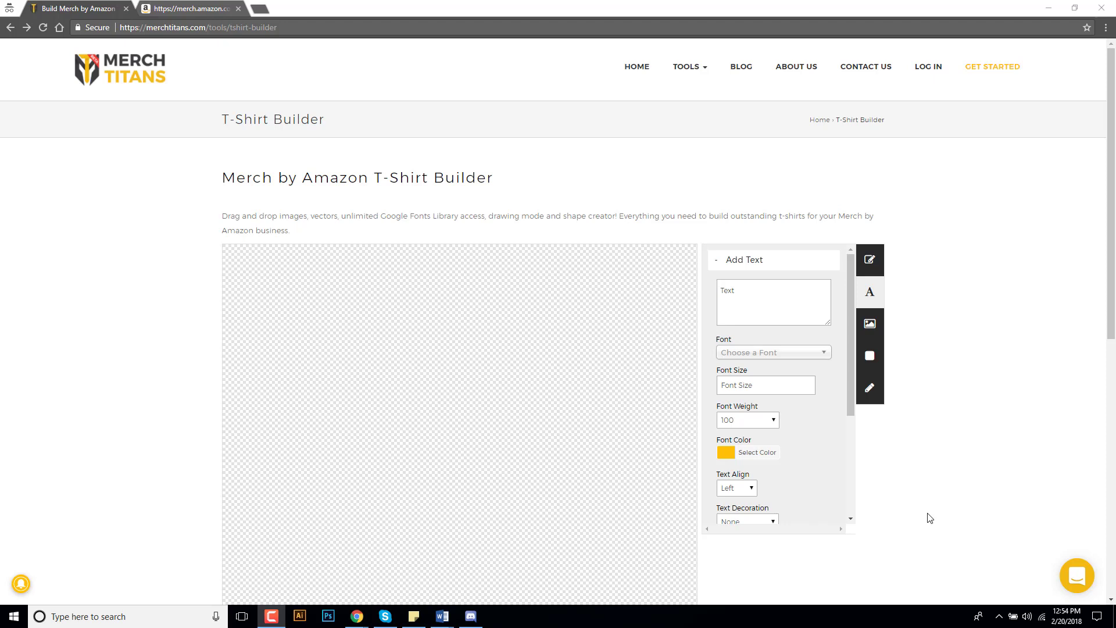
- Review the text panel and browse the font list, leaving the font unchanged
{"action": "scroll", "coordinate": [523, 416], "scroll_direction": "down", "scroll_amount": 5}
{"action": "scroll", "coordinate": [523, 416], "scroll_direction": "up", "scroll_amount": 3}
{"action": "scroll", "coordinate": [545, 419], "scroll_direction": "up", "scroll_amount": 1}
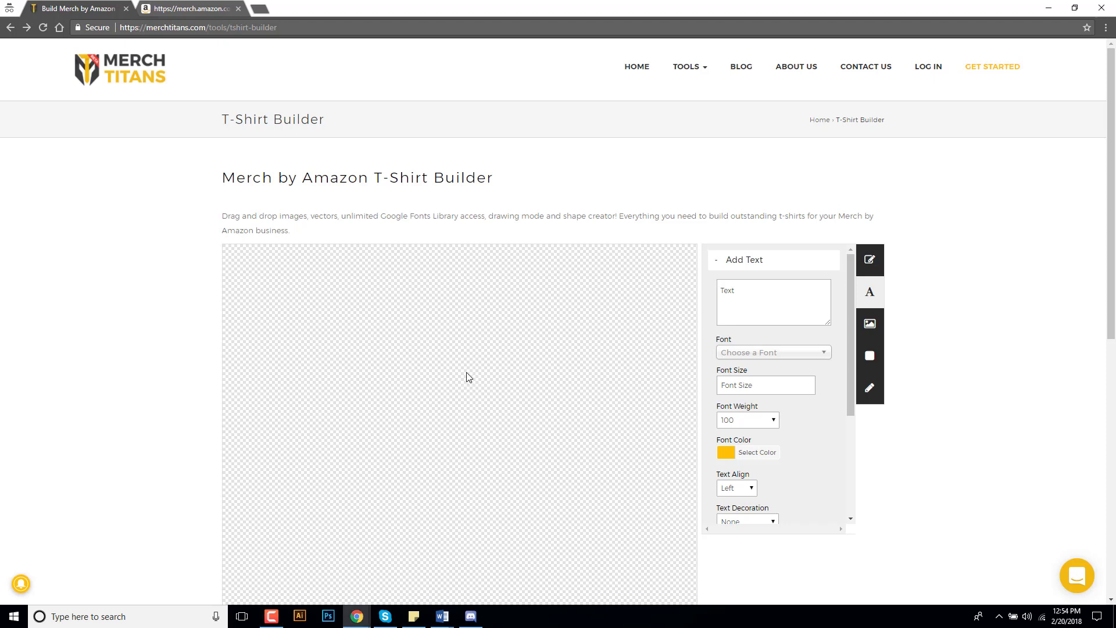
{"action": "scroll", "coordinate": [466, 372], "scroll_direction": "down", "scroll_amount": 6}
{"action": "scroll", "coordinate": [466, 372], "scroll_direction": "up", "scroll_amount": 6}
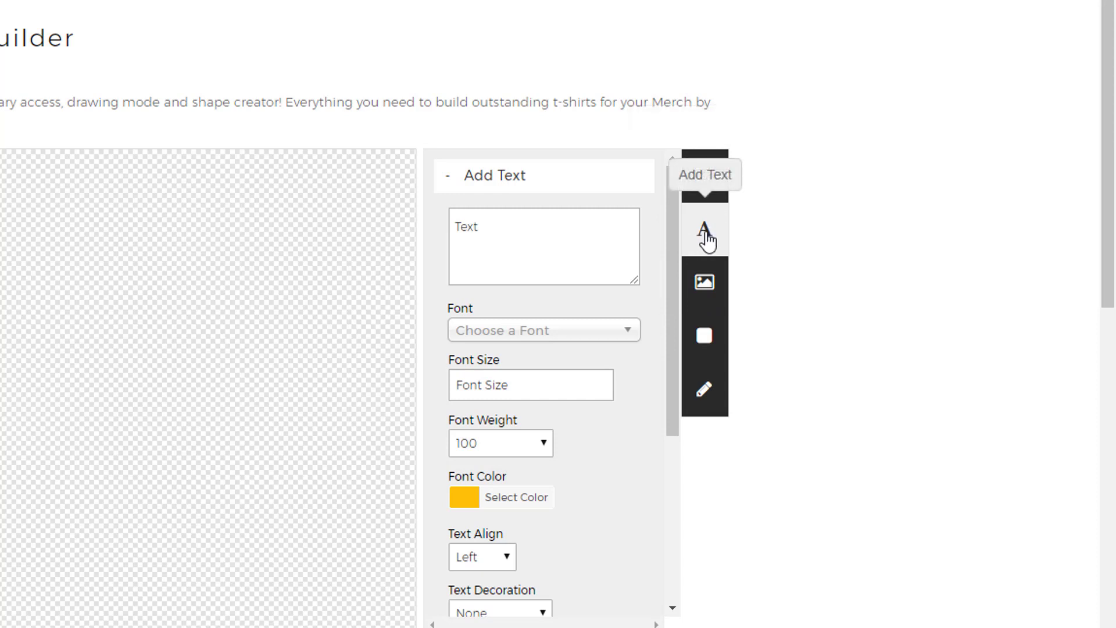
{"action": "left_click", "coordinate": [500, 231]}
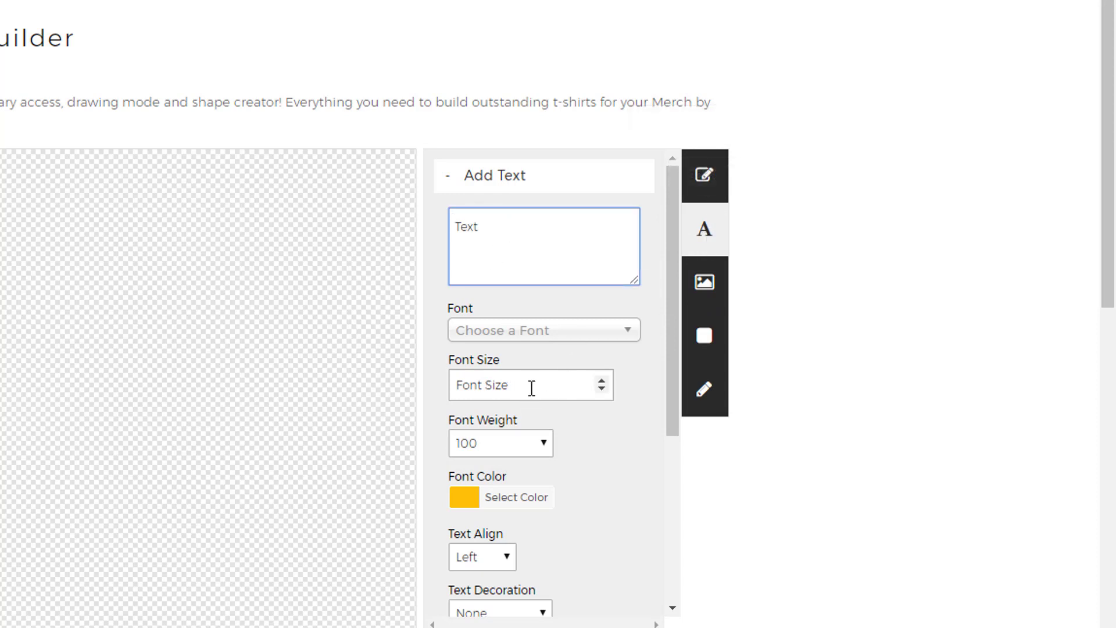
{"action": "left_click", "coordinate": [541, 337]}
{"action": "scroll", "coordinate": [540, 414], "scroll_direction": "down", "scroll_amount": 3}
{"action": "scroll", "coordinate": [534, 419], "scroll_direction": "down", "scroll_amount": 6}
{"action": "scroll", "coordinate": [538, 455], "scroll_direction": "up", "scroll_amount": 6}
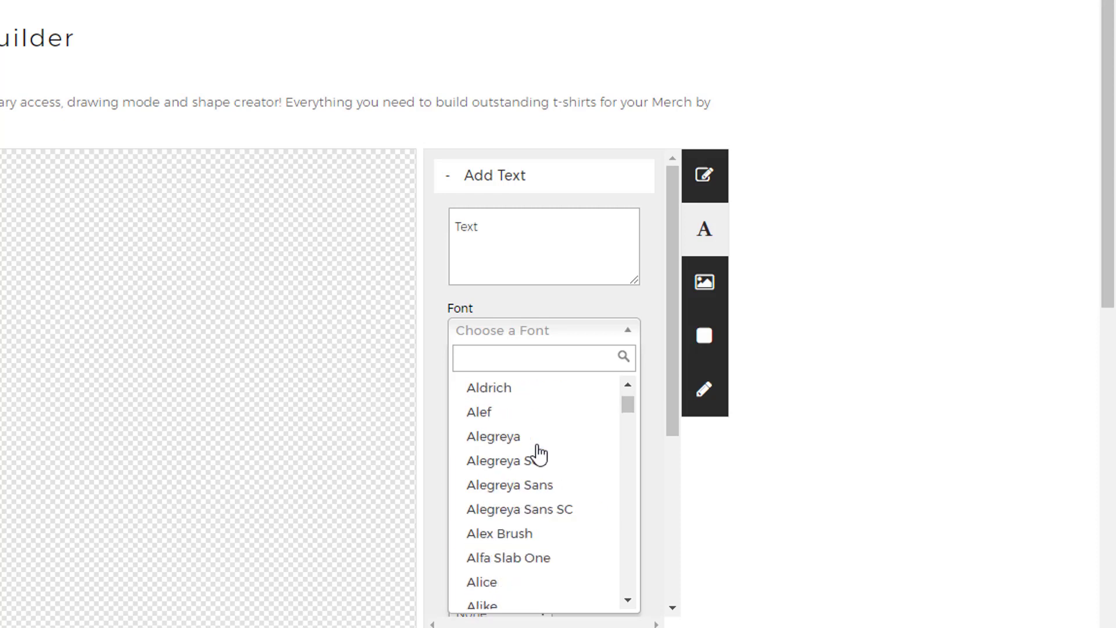
{"action": "scroll", "coordinate": [543, 425], "scroll_direction": "up", "scroll_amount": 3}
{"action": "left_click", "coordinate": [627, 332]}
- Check the text alignment choices, keeping alignment on Left
{"action": "scroll", "coordinate": [598, 379], "scroll_direction": "down", "scroll_amount": 2}
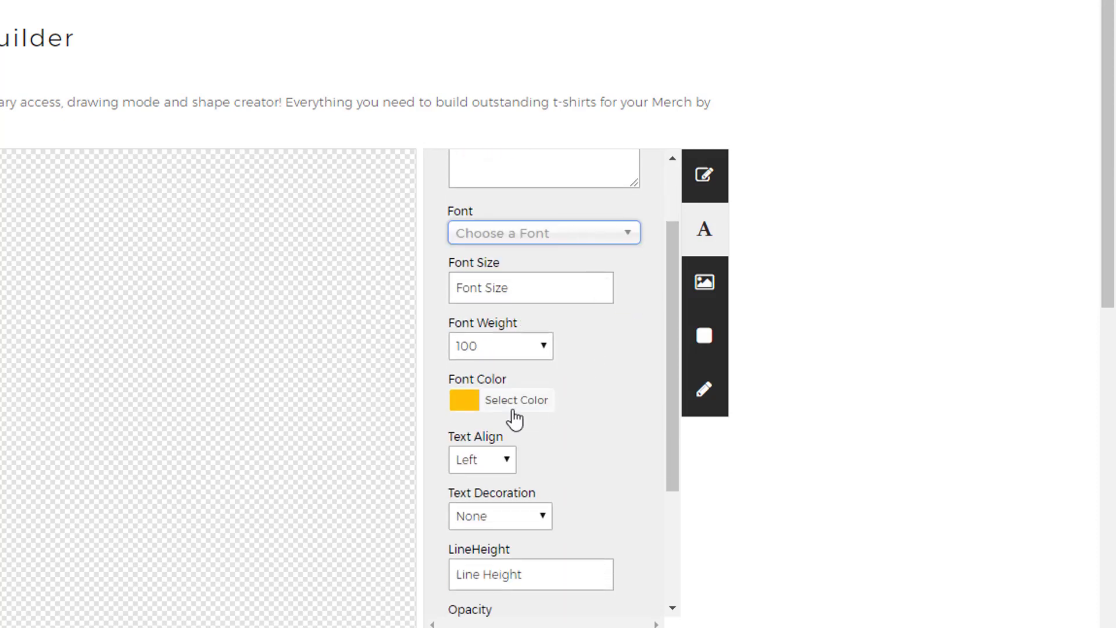
{"action": "scroll", "coordinate": [535, 411], "scroll_direction": "down", "scroll_amount": 2}
{"action": "left_click", "coordinate": [491, 367]}
{"action": "left_click", "coordinate": [500, 386]}
{"action": "scroll", "coordinate": [604, 360], "scroll_direction": "down", "scroll_amount": 2}
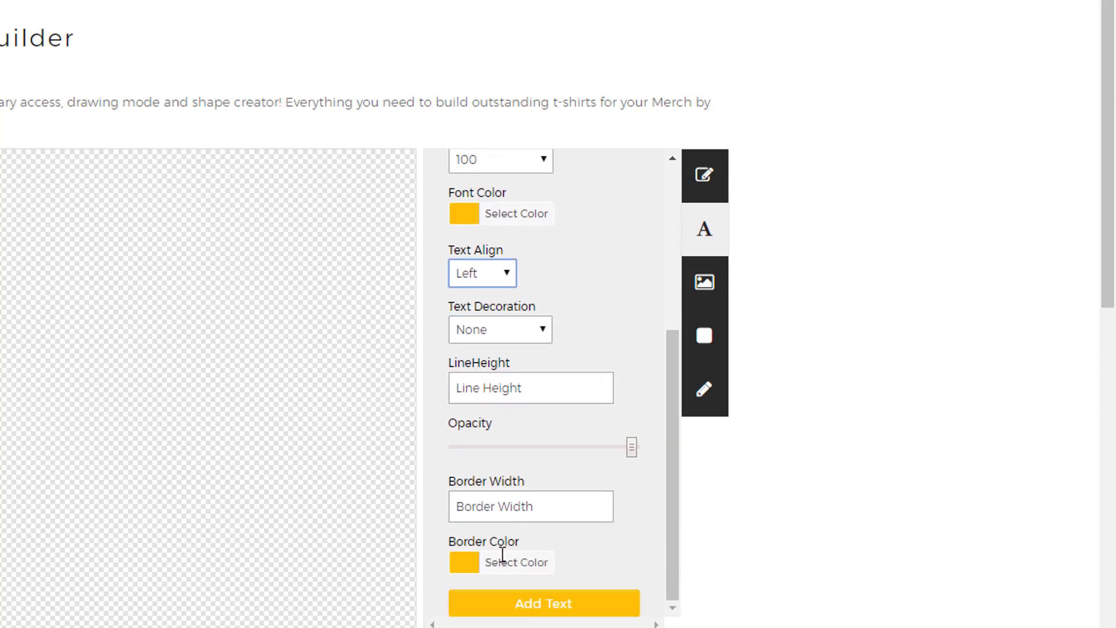
{"action": "scroll", "coordinate": [508, 406], "scroll_direction": "up", "scroll_amount": 5}
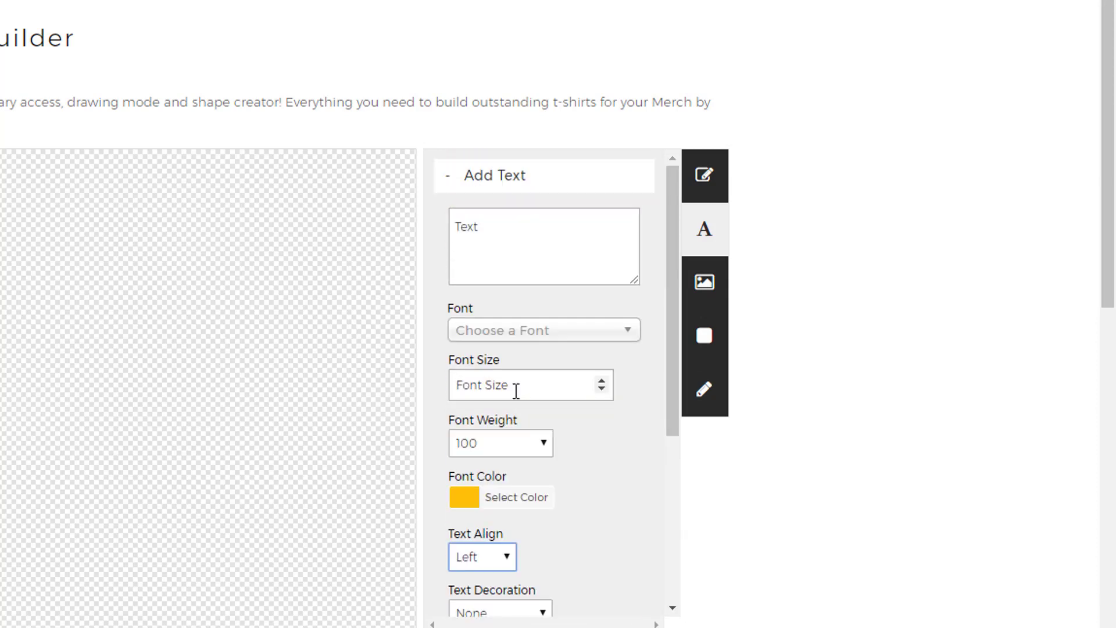
- Look over the image and shape options, leaving the shape type as Circle
{"action": "left_click", "coordinate": [706, 285]}
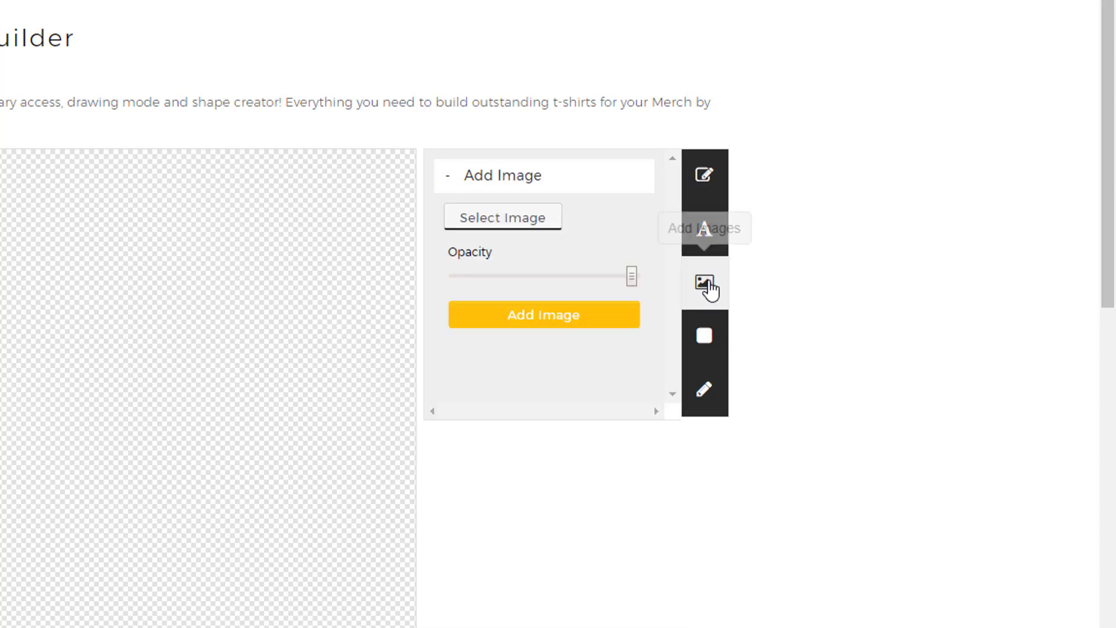
{"action": "left_click", "coordinate": [507, 216]}
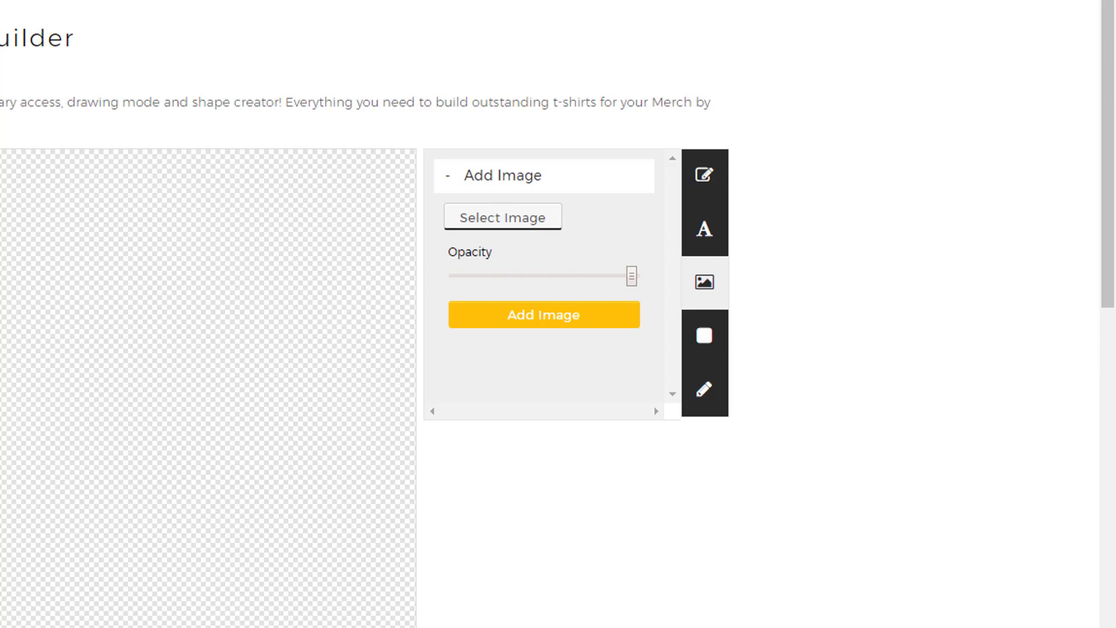
{"action": "left_click", "coordinate": [704, 332]}
{"action": "left_click", "coordinate": [492, 239]}
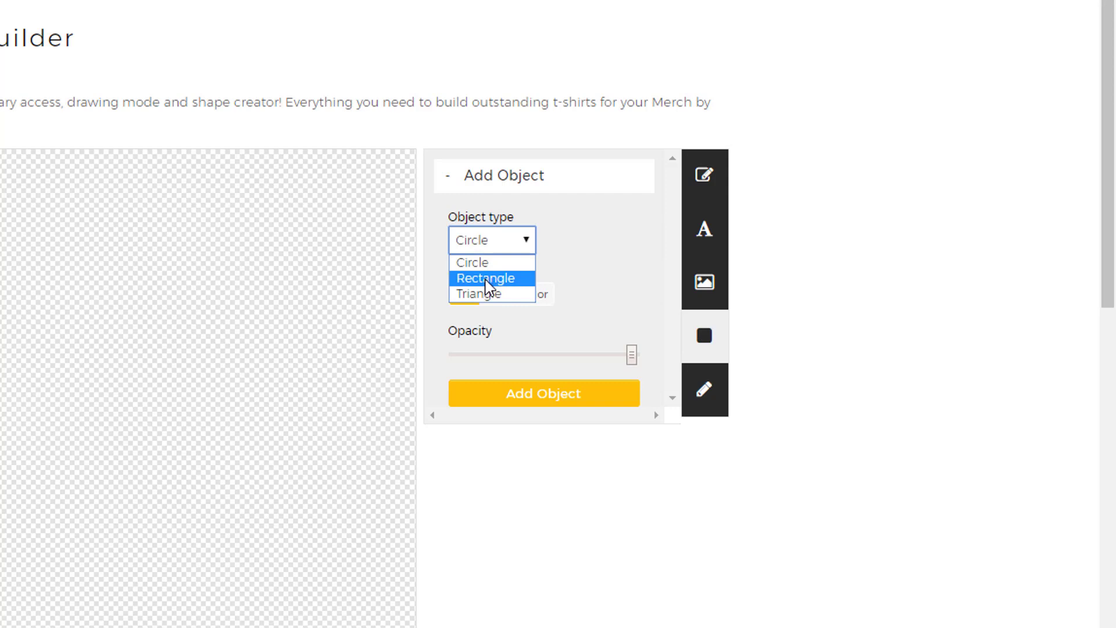
{"action": "left_click", "coordinate": [602, 256]}
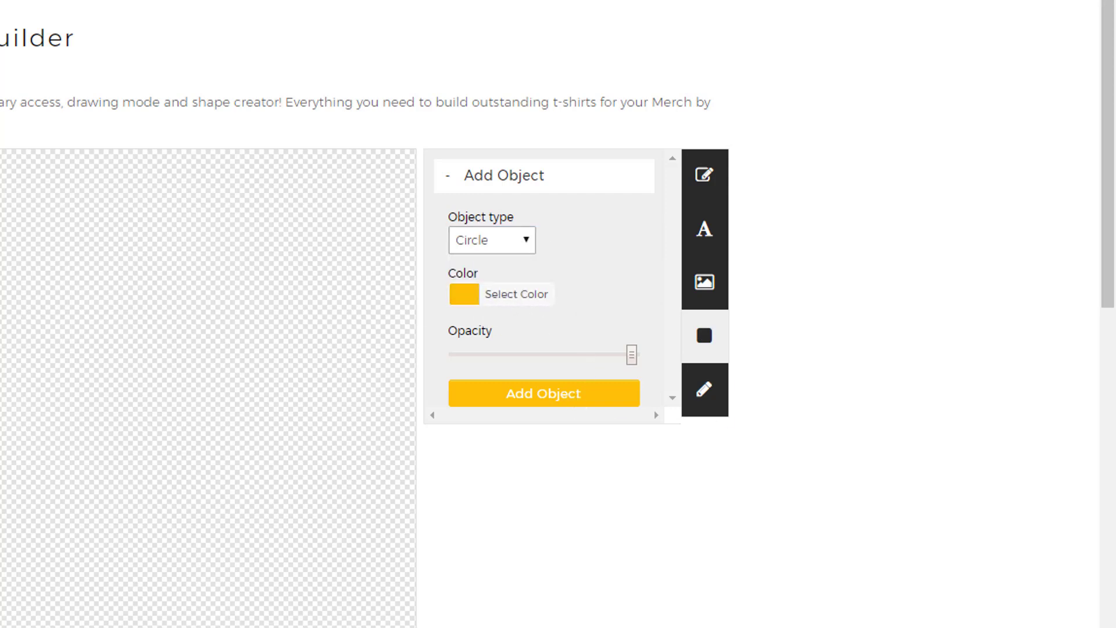
- Turn on freehand drawing with the Pencil brush and sketch a test spiral
{"action": "left_click", "coordinate": [702, 395]}
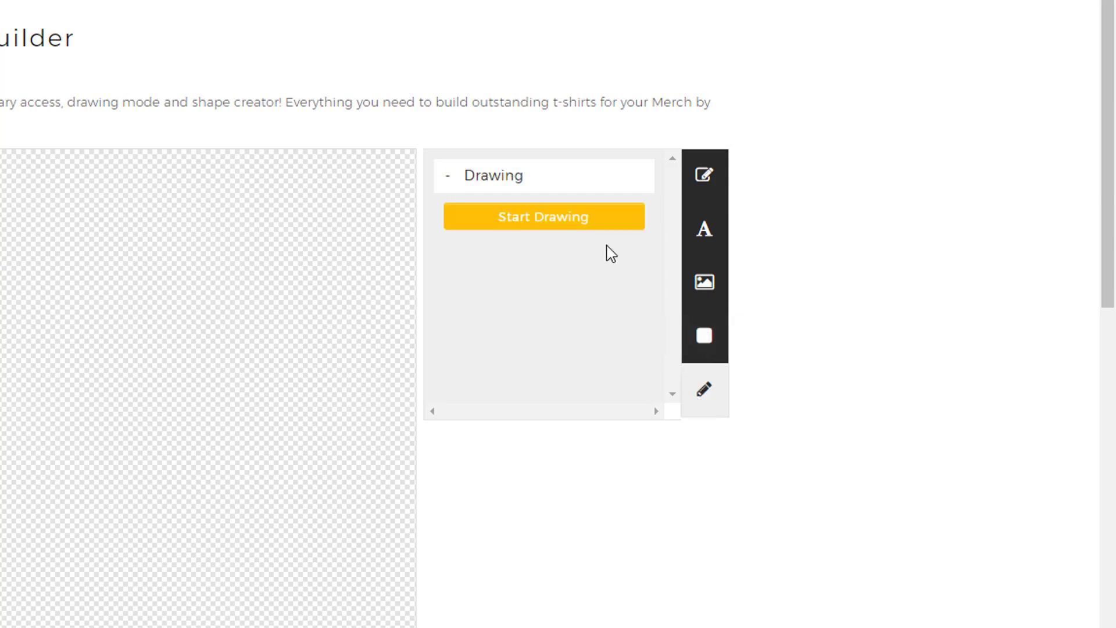
{"action": "left_click", "coordinate": [599, 227]}
{"action": "left_click", "coordinate": [495, 391]}
{"action": "left_click", "coordinate": [517, 369]}
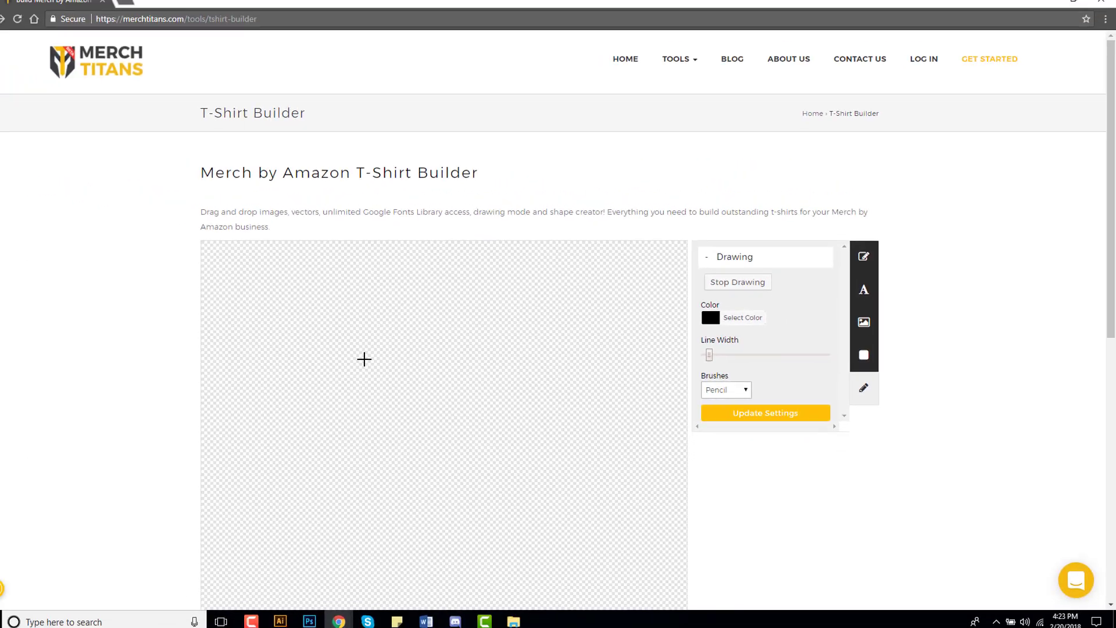
{"action": "mouse_move", "coordinate": [364, 359]}
{"action": "left_mouse_down"}
{"action": "mouse_move", "coordinate": [422, 480]}
{"action": "mouse_move", "coordinate": [440, 393]}
{"action": "mouse_move", "coordinate": [417, 482]}
{"action": "mouse_move", "coordinate": [368, 349]}
{"action": "mouse_move", "coordinate": [519, 375]}
{"action": "mouse_move", "coordinate": [447, 509]}
{"action": "mouse_move", "coordinate": [322, 316]}
{"action": "mouse_move", "coordinate": [508, 380]}
{"action": "mouse_move", "coordinate": [384, 523]}
{"action": "mouse_move", "coordinate": [444, 300]}
{"action": "mouse_move", "coordinate": [521, 520]}
{"action": "mouse_move", "coordinate": [417, 350]}
{"action": "mouse_move", "coordinate": [489, 510]}
{"action": "mouse_move", "coordinate": [405, 442]}
{"action": "left_mouse_up"}
- Delete the spiral's layer and switch freehand drawing off
{"action": "scroll", "coordinate": [765, 348], "scroll_direction": "down", "scroll_amount": 1}
{"action": "scroll", "coordinate": [511, 304], "scroll_direction": "down", "scroll_amount": 6}
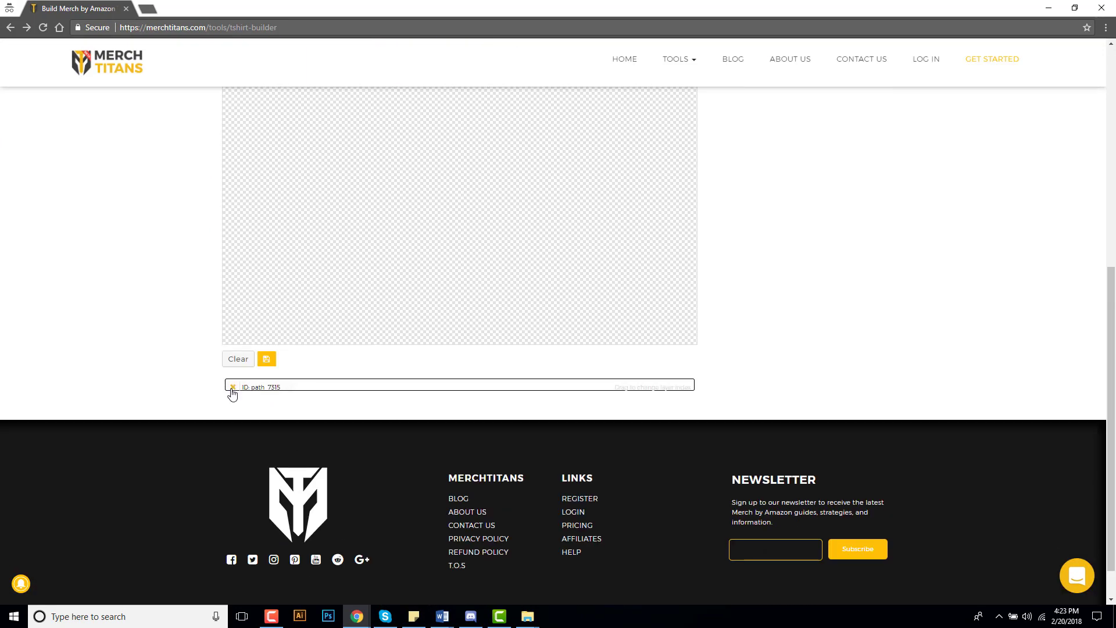
{"action": "left_click", "coordinate": [233, 387]}
{"action": "scroll", "coordinate": [535, 503], "scroll_direction": "up", "scroll_amount": 8}
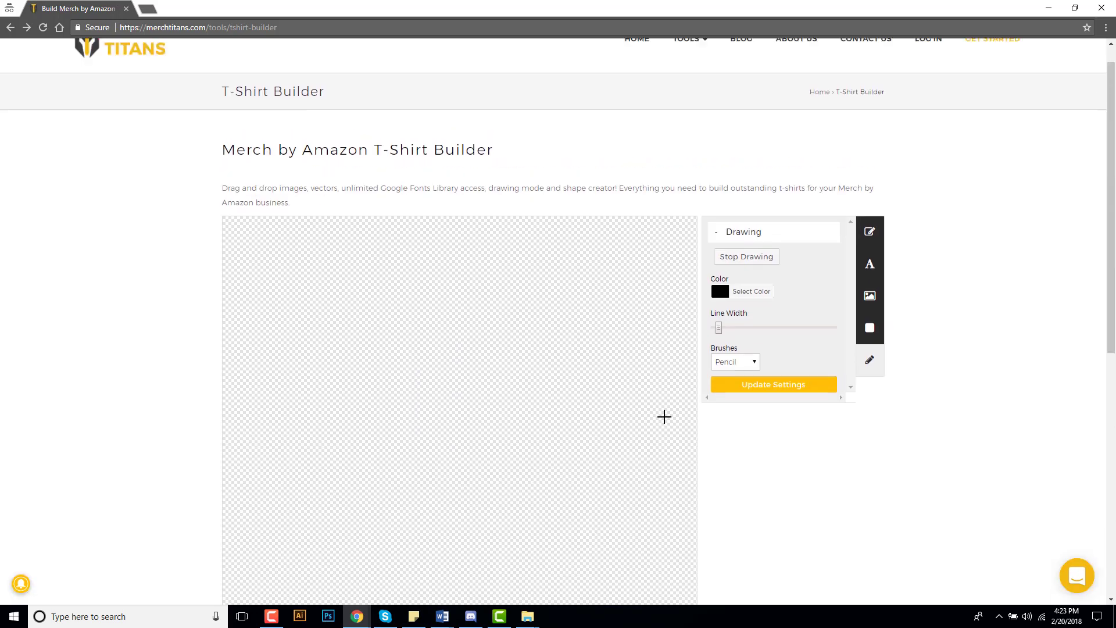
{"action": "left_click", "coordinate": [750, 286]}
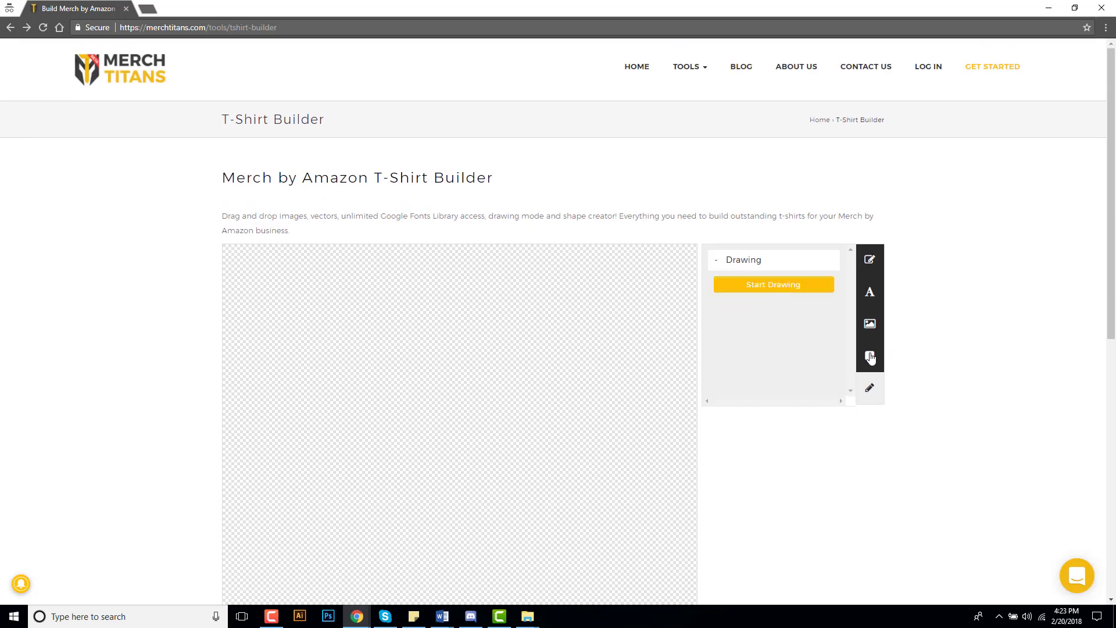
- Enter the wording LETS PAR TEE in the text box
{"action": "left_click", "coordinate": [876, 302]}
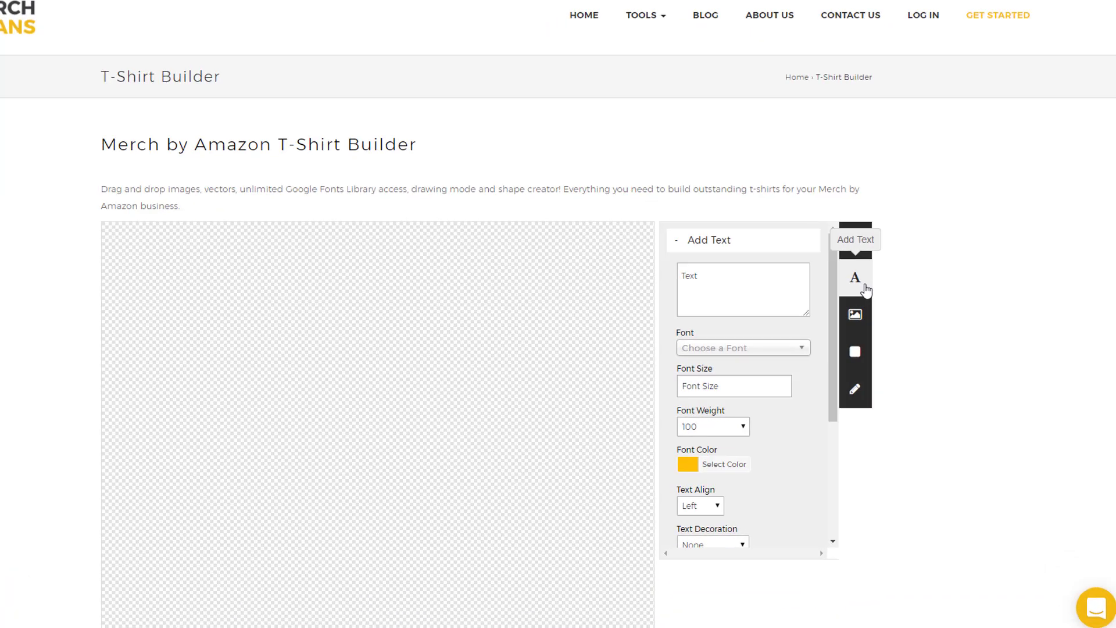
{"action": "left_click", "coordinate": [781, 302]}
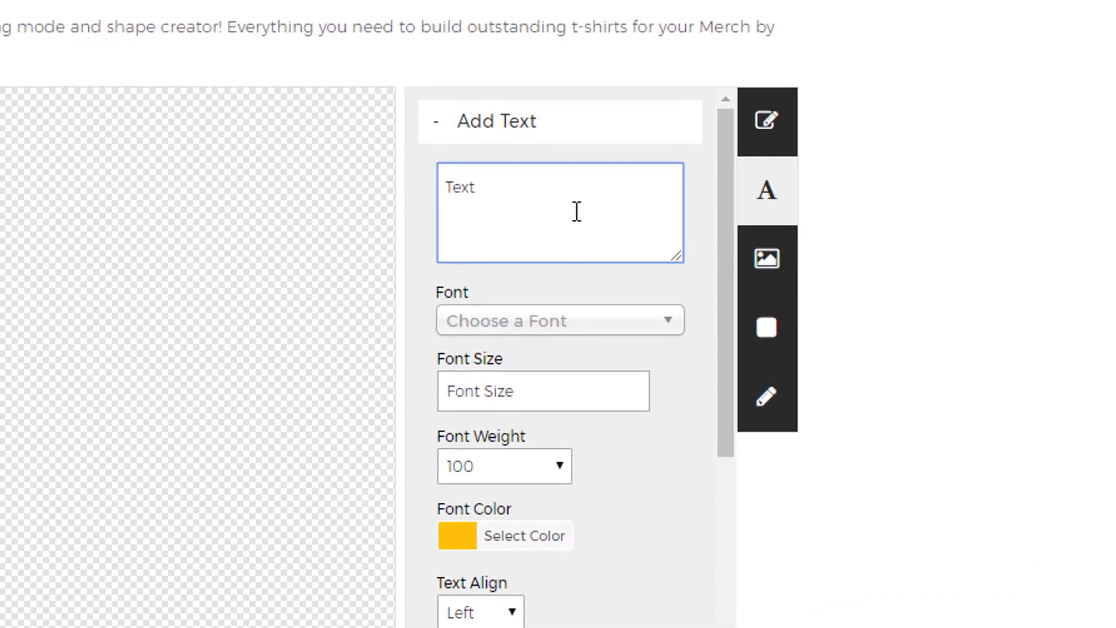
{"action": "type", "text": "Lets TE"}
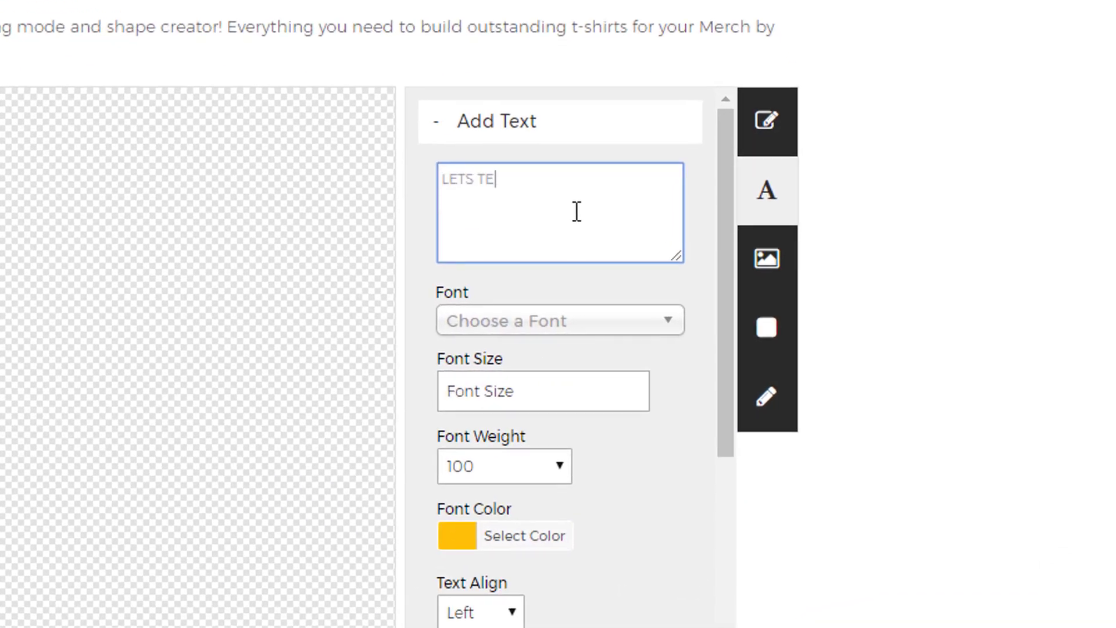
{"action": "type", "text": "E"}
{"action": "key", "text": "BackSpace"}
{"action": "key", "text": "BackSpace"}
{"action": "key", "text": "BackSpace"}
{"action": "type", "text": "PAR TEE!"}
- Set the text colour to black with a yellow border colour
{"action": "scroll", "coordinate": [587, 377], "scroll_direction": "down", "scroll_amount": 2}
{"action": "left_click", "coordinate": [500, 413]}
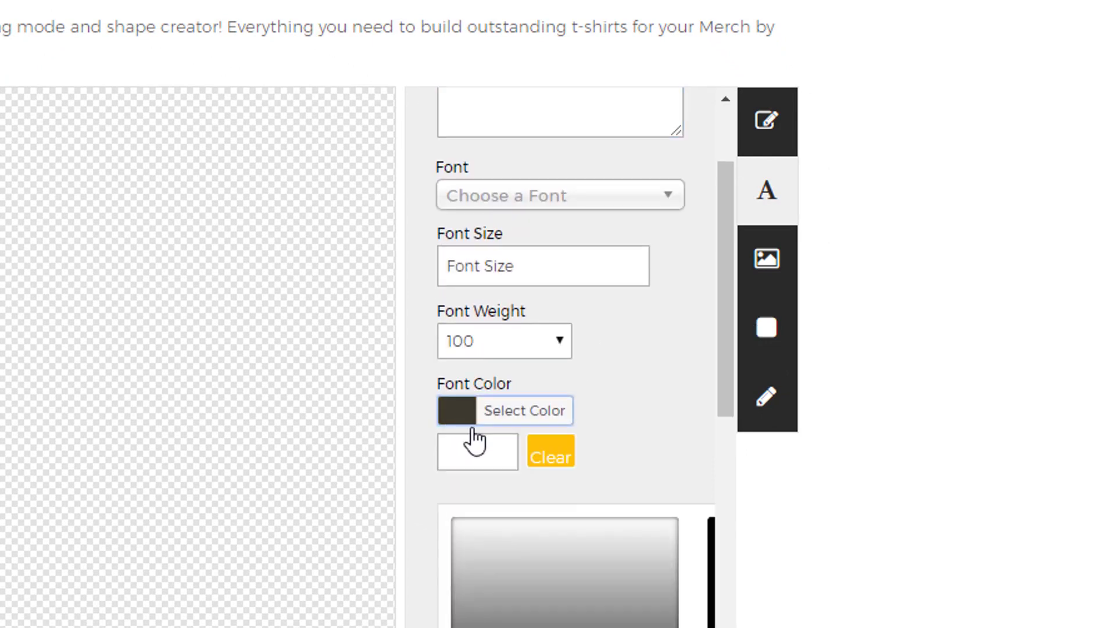
{"action": "scroll", "coordinate": [485, 494], "scroll_direction": "down", "scroll_amount": 6}
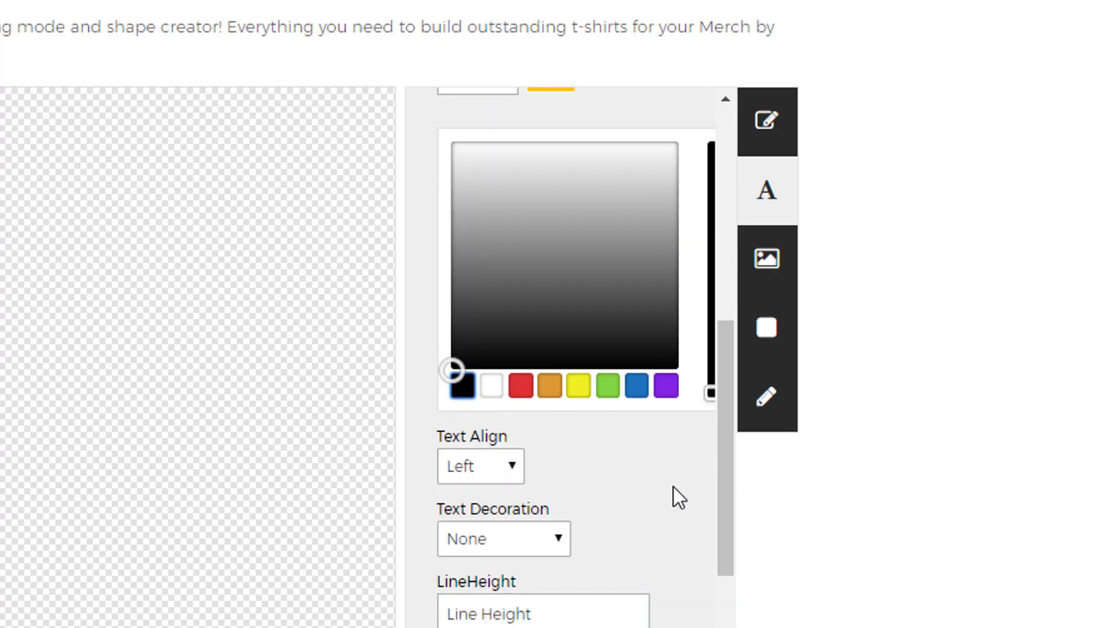
{"action": "left_click", "coordinate": [673, 487]}
{"action": "scroll", "coordinate": [598, 416], "scroll_direction": "down", "scroll_amount": 6}
{"action": "left_click", "coordinate": [552, 608]}
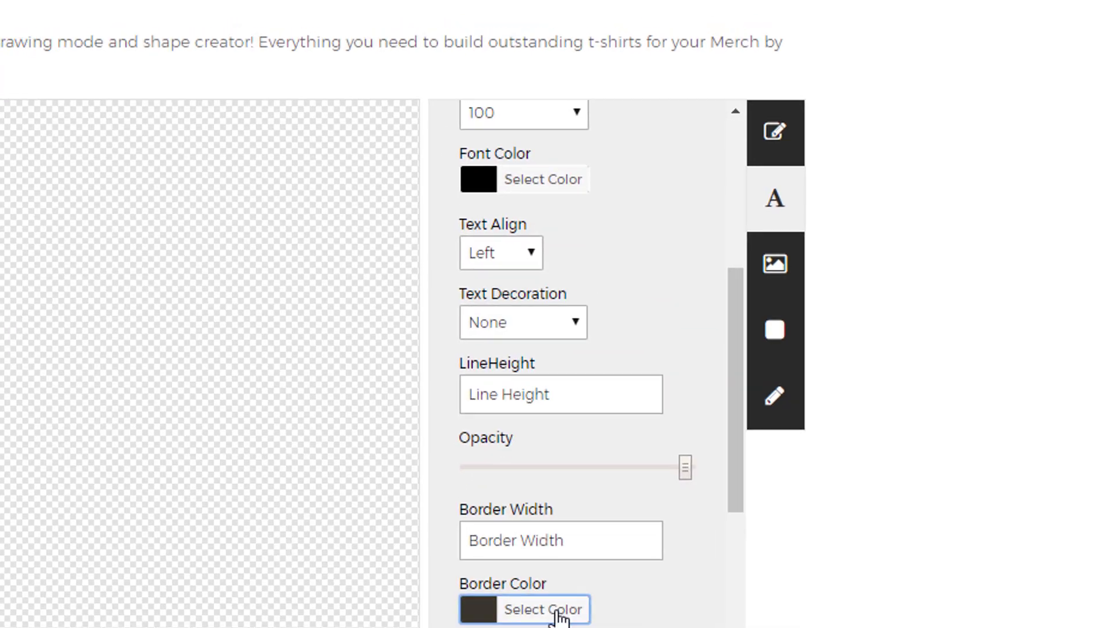
{"action": "left_click", "coordinate": [595, 614]}
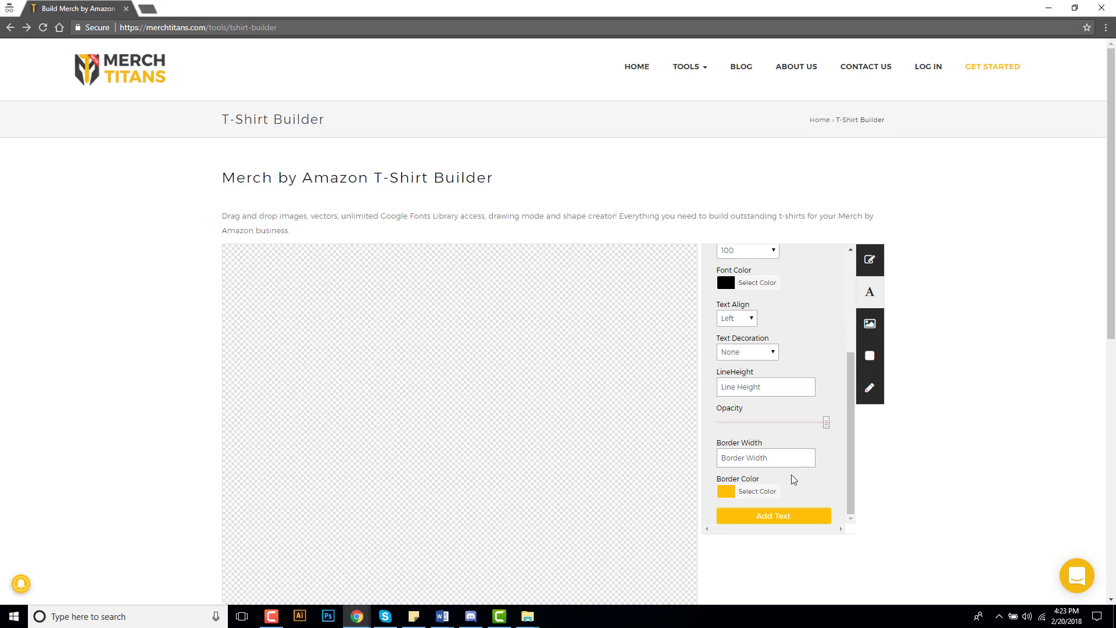
- Add the text to the canvas and move it toward the middle
{"action": "scroll", "coordinate": [794, 479], "scroll_direction": "up", "scroll_amount": 2}
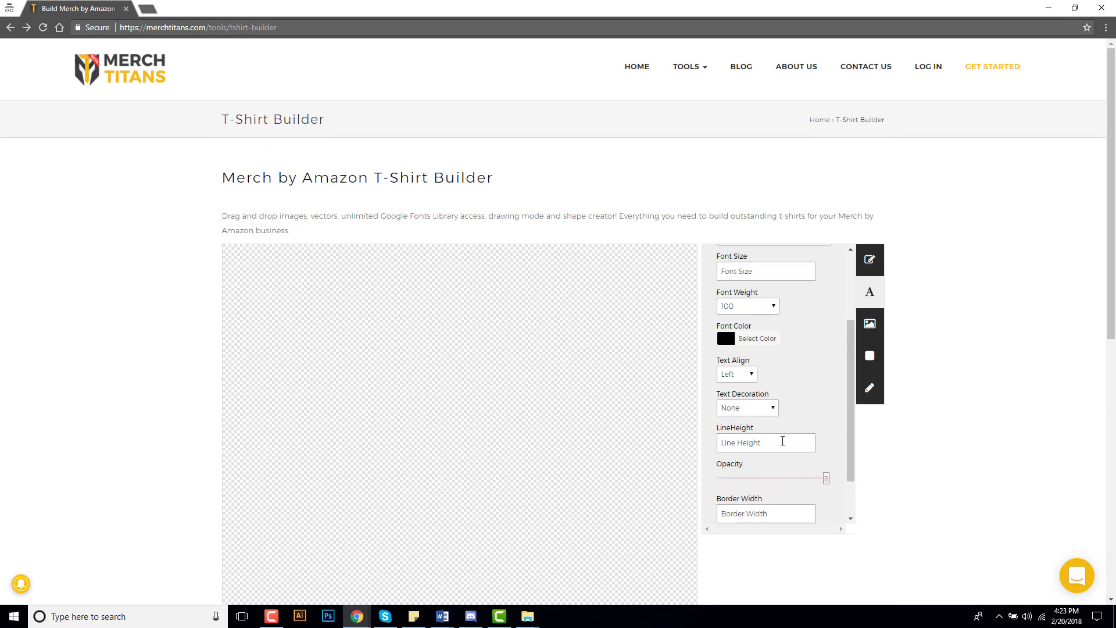
{"action": "scroll", "coordinate": [750, 478], "scroll_direction": "down", "scroll_amount": 2}
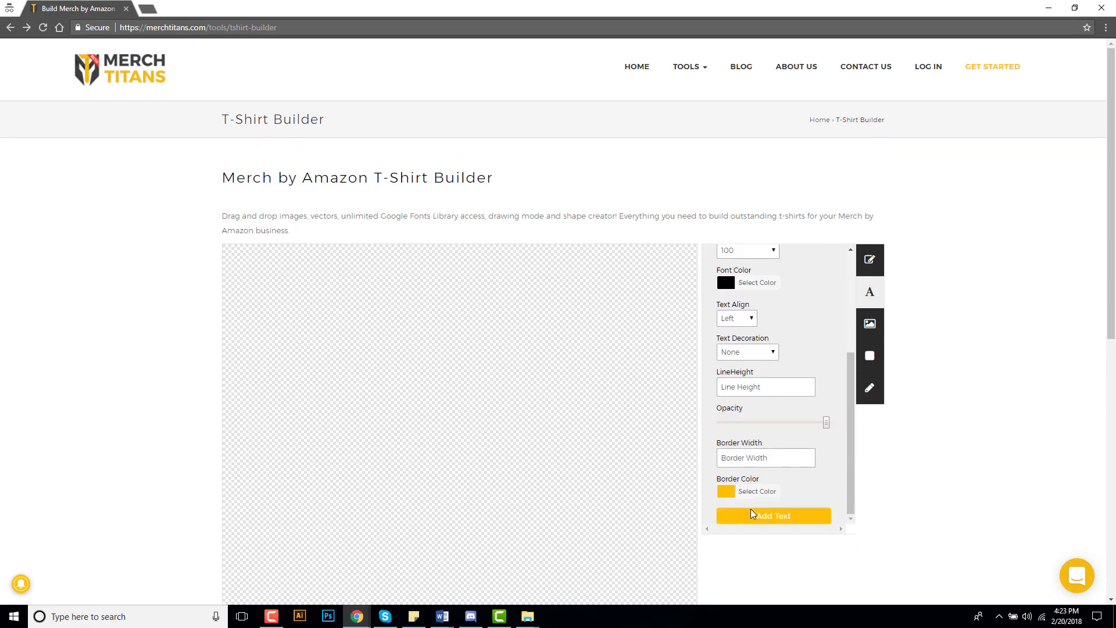
{"action": "left_click", "coordinate": [773, 516]}
{"action": "left_click_drag", "start_coordinate": [295, 254], "coordinate": [407, 331]}
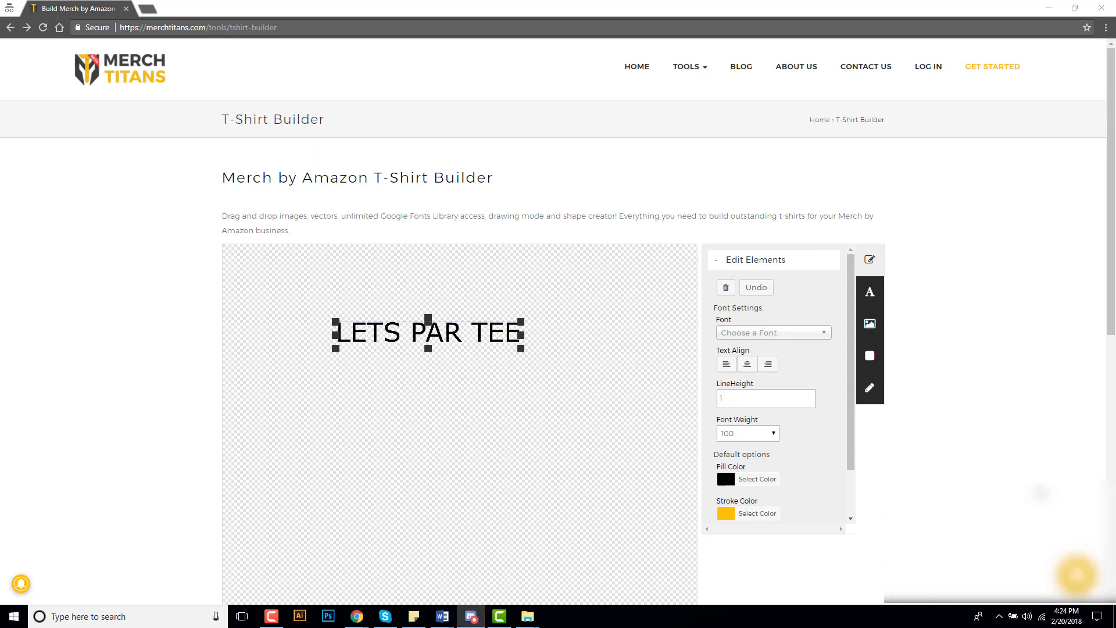
- Split the text into LETS, PAR and TEE on three centre-aligned lines
{"action": "double_click", "coordinate": [411, 331]}
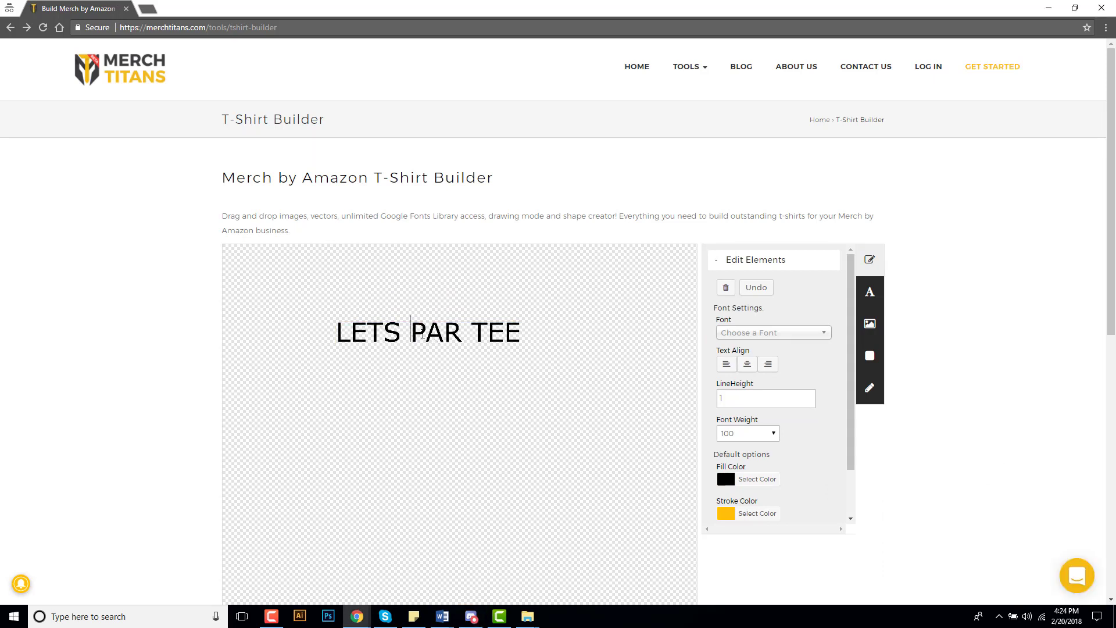
{"action": "key", "text": "BackSpace"}
{"action": "key", "text": "Return"}
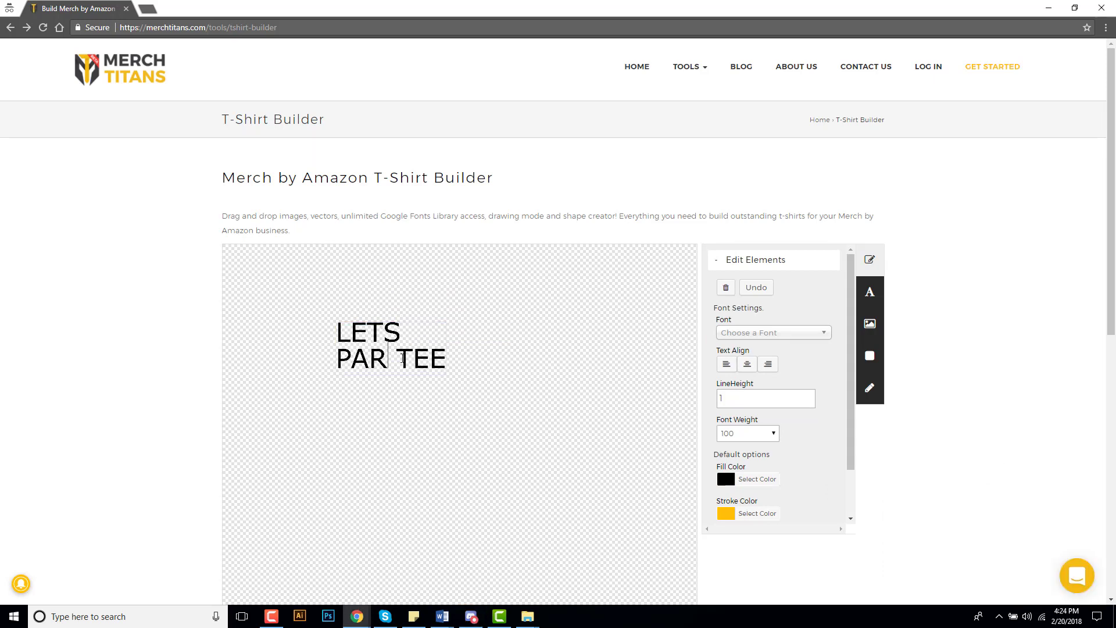
{"action": "key", "text": "BackSpace"}
{"action": "key", "text": "Return"}
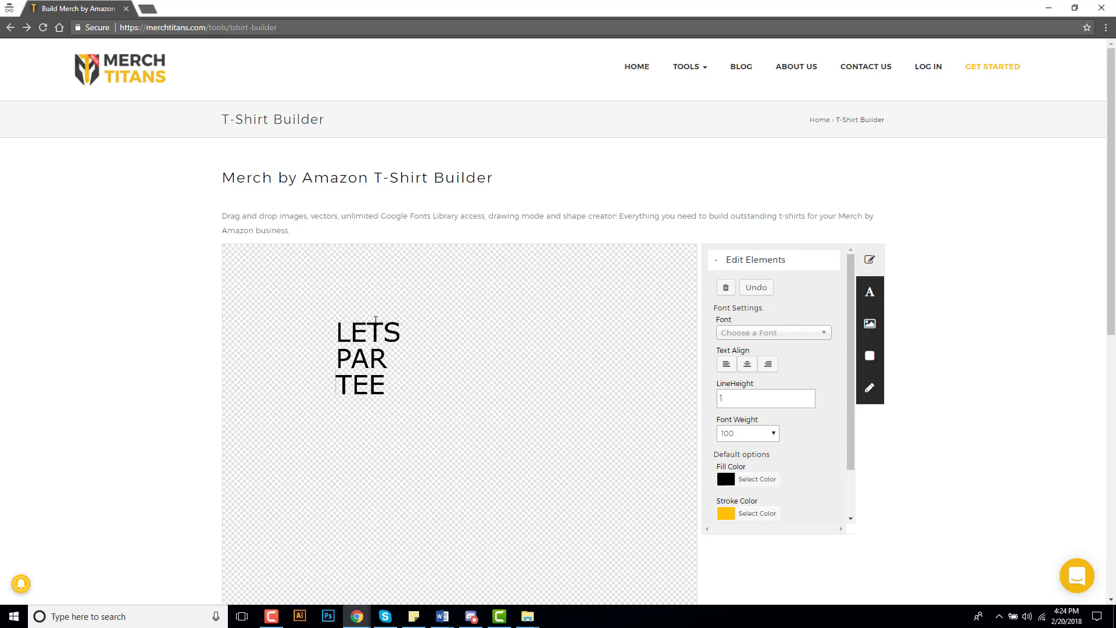
{"action": "key", "text": "ctrl+a"}
{"action": "left_click", "coordinate": [367, 331]}
{"action": "key", "text": "ctrl+a"}
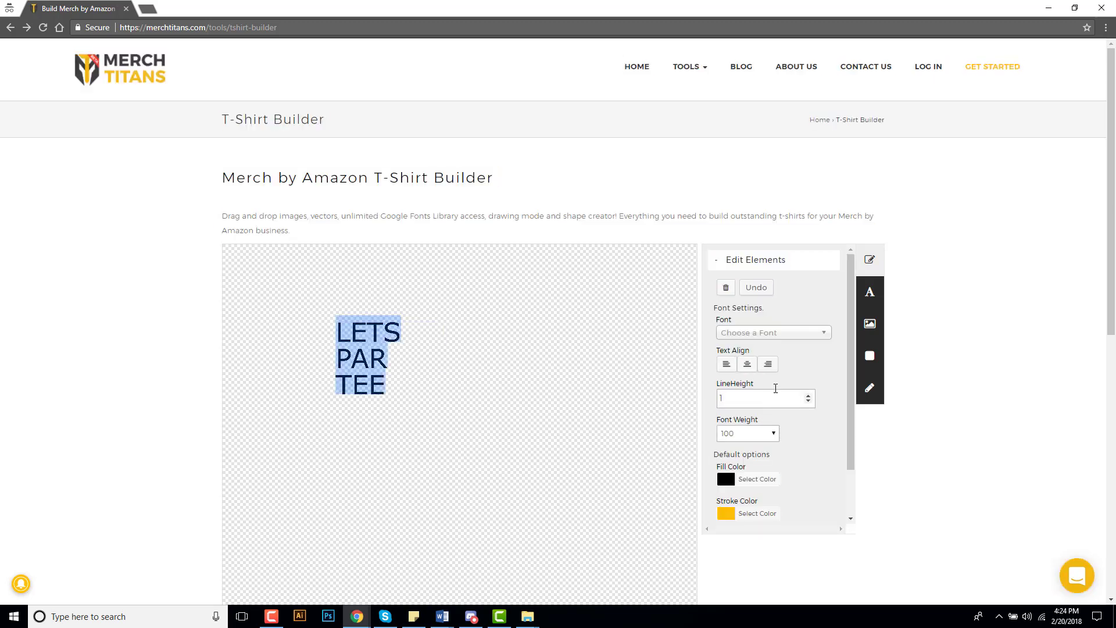
{"action": "left_click", "coordinate": [748, 364]}
- Scale the lettering up to fill most of the canvas width and reposition it
{"action": "left_click", "coordinate": [386, 375]}
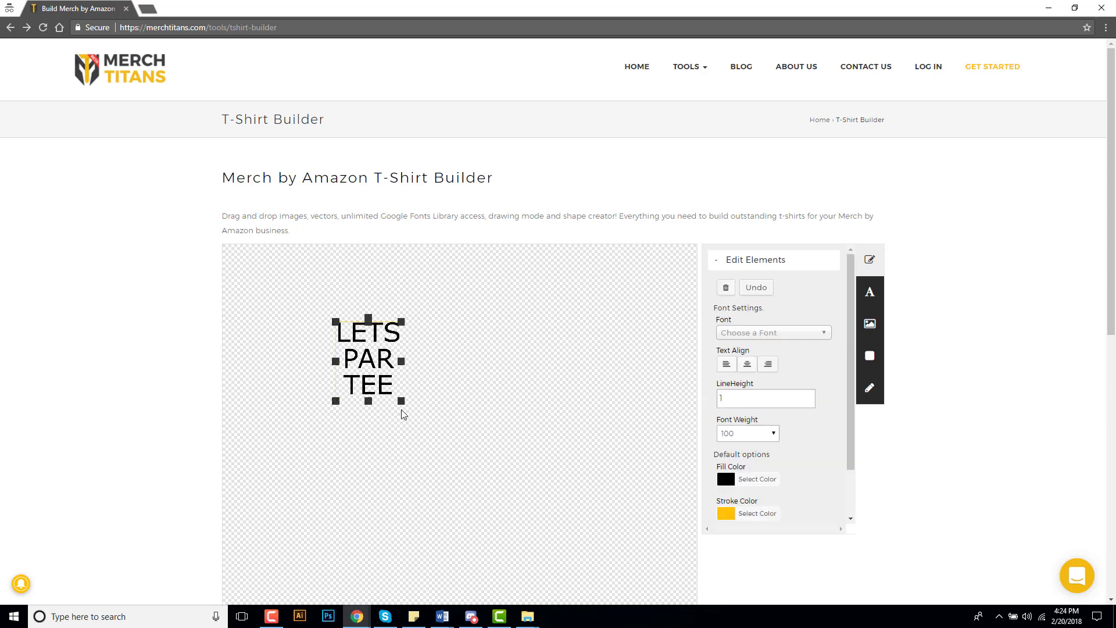
{"action": "left_click_drag", "start_coordinate": [405, 405], "coordinate": [511, 573]}
{"action": "left_click_drag", "start_coordinate": [459, 418], "coordinate": [469, 360]}
{"action": "scroll", "coordinate": [588, 513], "scroll_direction": "down", "scroll_amount": 2}
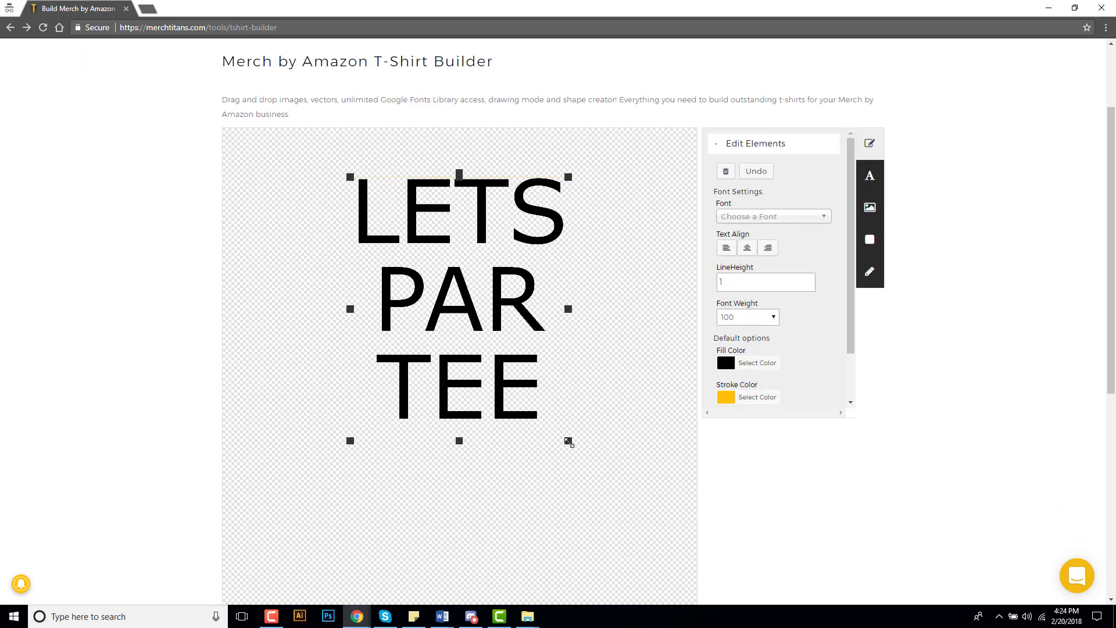
{"action": "left_click_drag", "start_coordinate": [568, 443], "coordinate": [616, 486]}
{"action": "left_click_drag", "start_coordinate": [526, 326], "coordinate": [509, 348]}
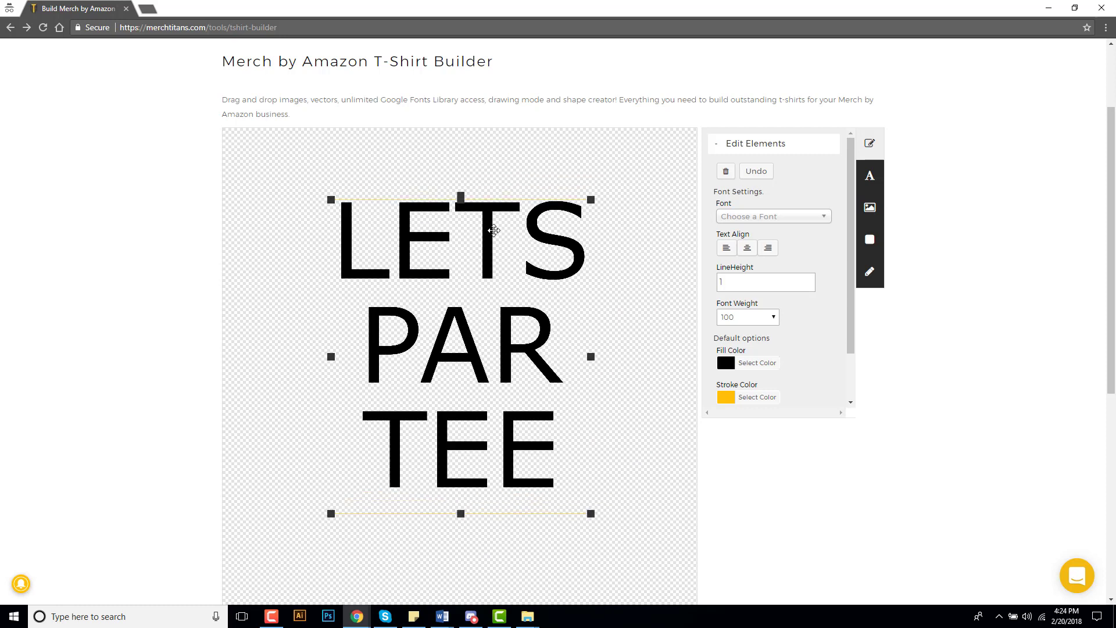
- Select all the text characters and try a font from the font list
{"action": "left_click", "coordinate": [491, 230]}
{"action": "key", "text": "ctrl+a"}
{"action": "scroll", "coordinate": [773, 255], "scroll_direction": "up", "scroll_amount": 2}
{"action": "scroll", "coordinate": [804, 322], "scroll_direction": "down", "scroll_amount": 3}
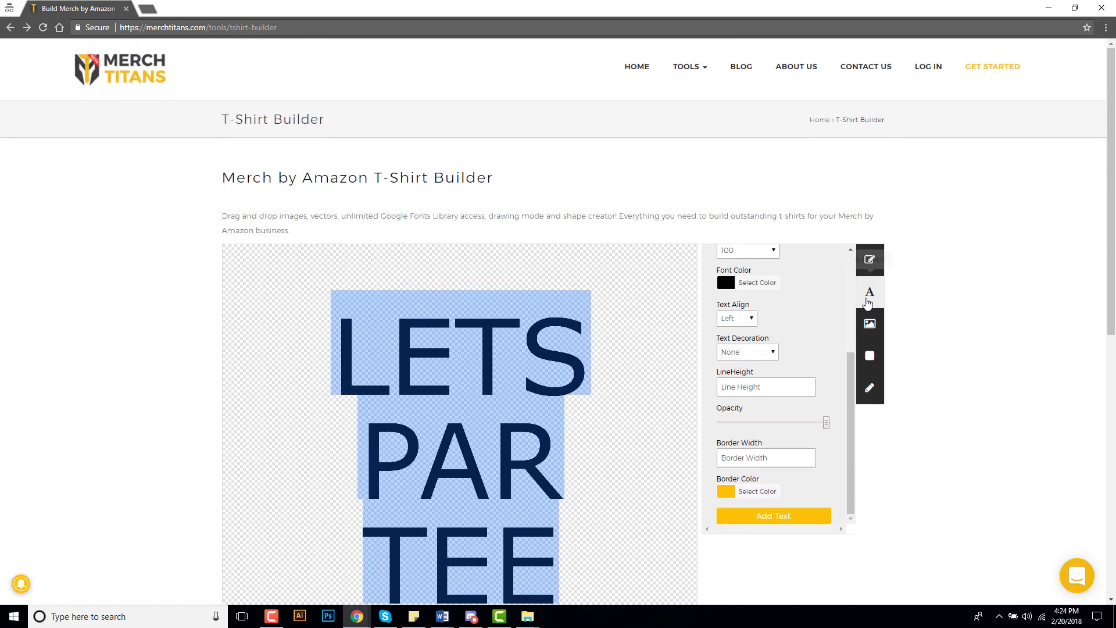
{"action": "scroll", "coordinate": [804, 323], "scroll_direction": "up", "scroll_amount": 3}
{"action": "left_click", "coordinate": [779, 351]}
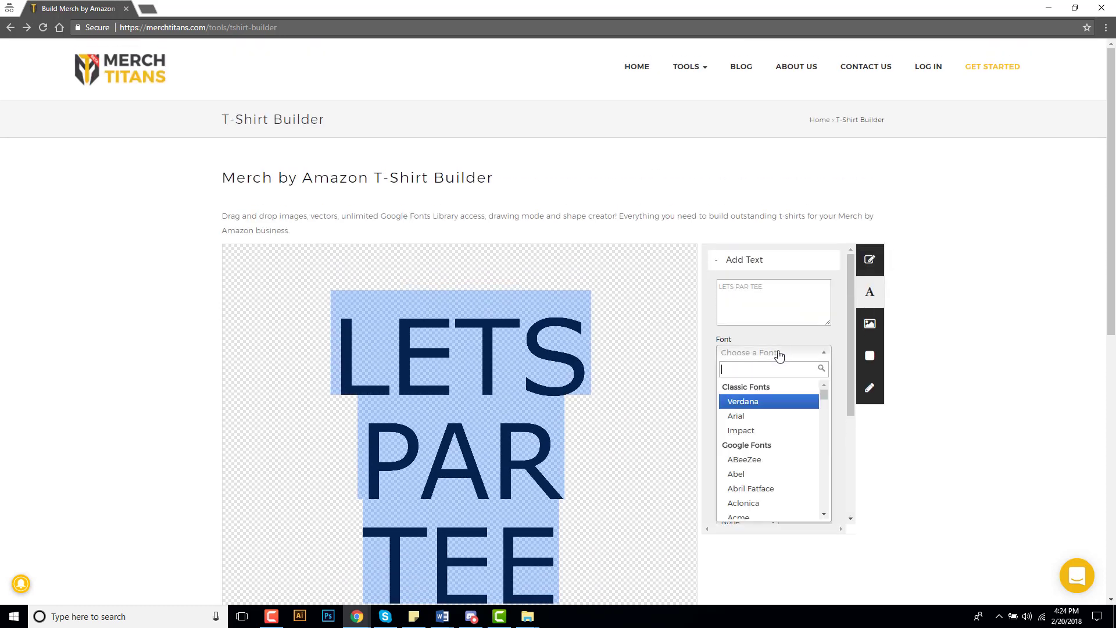
{"action": "scroll", "coordinate": [763, 429], "scroll_direction": "down", "scroll_amount": 2}
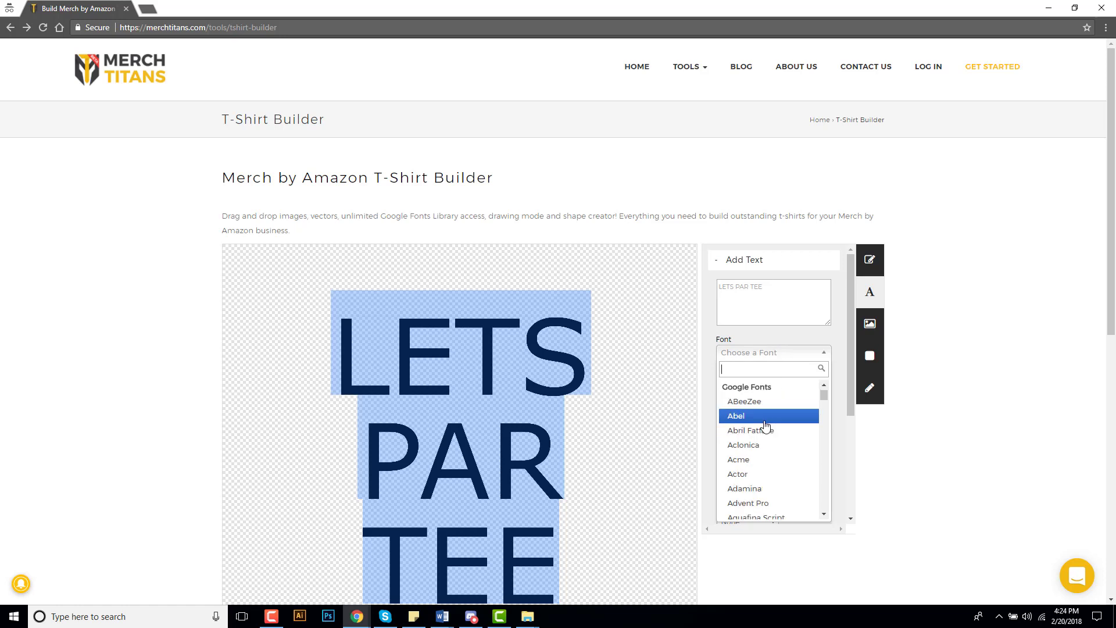
{"action": "left_click", "coordinate": [755, 430]}
- Change the lettering's font to Alegreya, after briefly trying Arial
{"action": "left_click", "coordinate": [500, 388]}
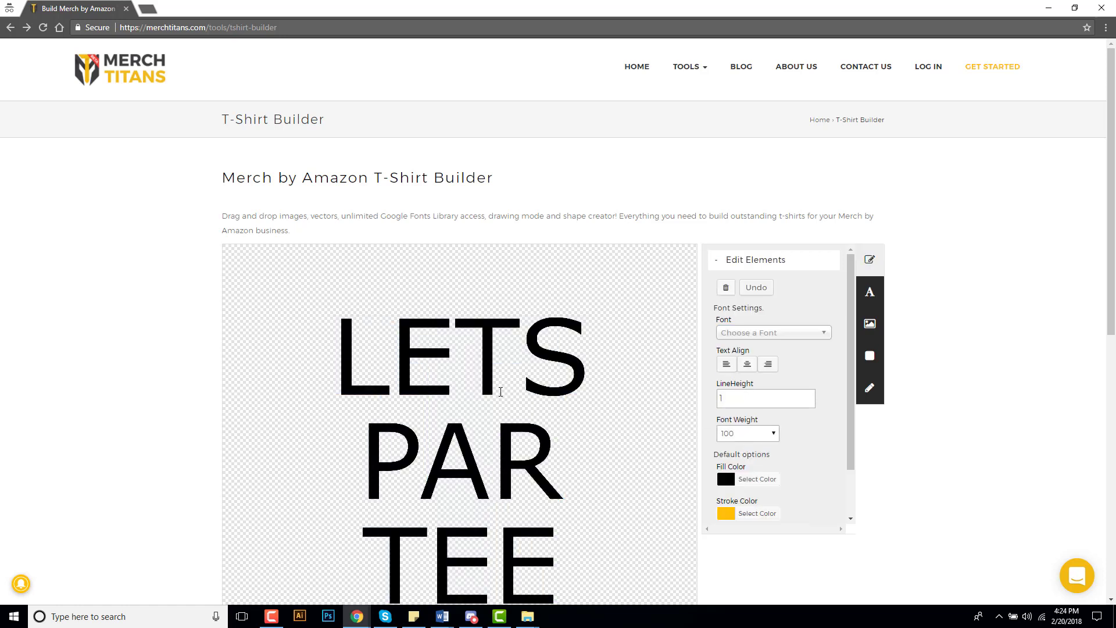
{"action": "key", "text": "ctrl+a"}
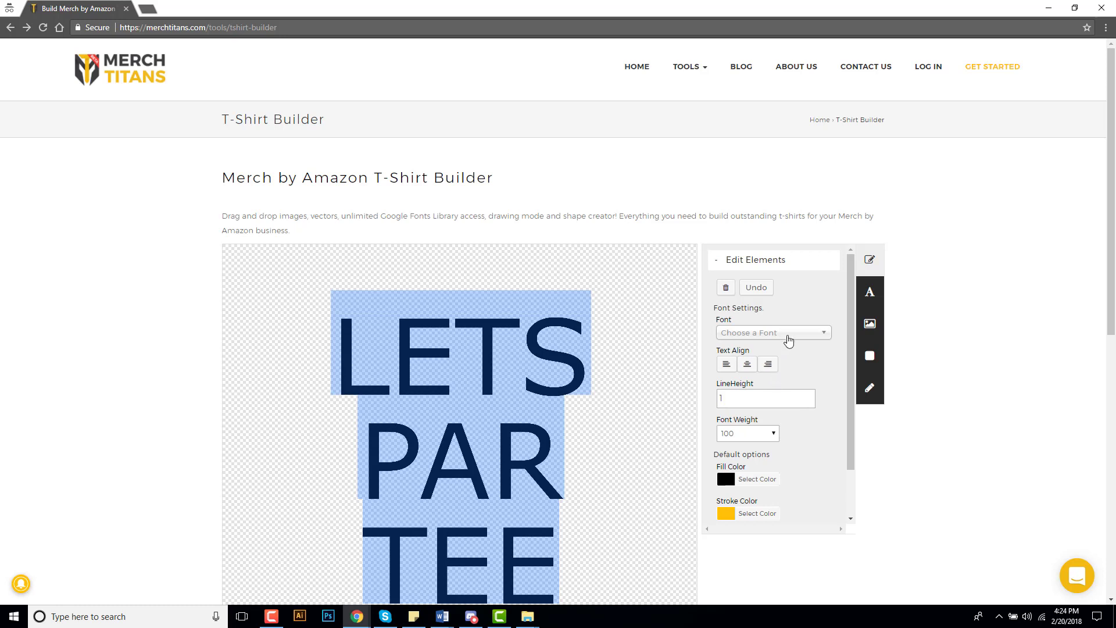
{"action": "left_click", "coordinate": [789, 337]}
{"action": "left_click", "coordinate": [755, 397]}
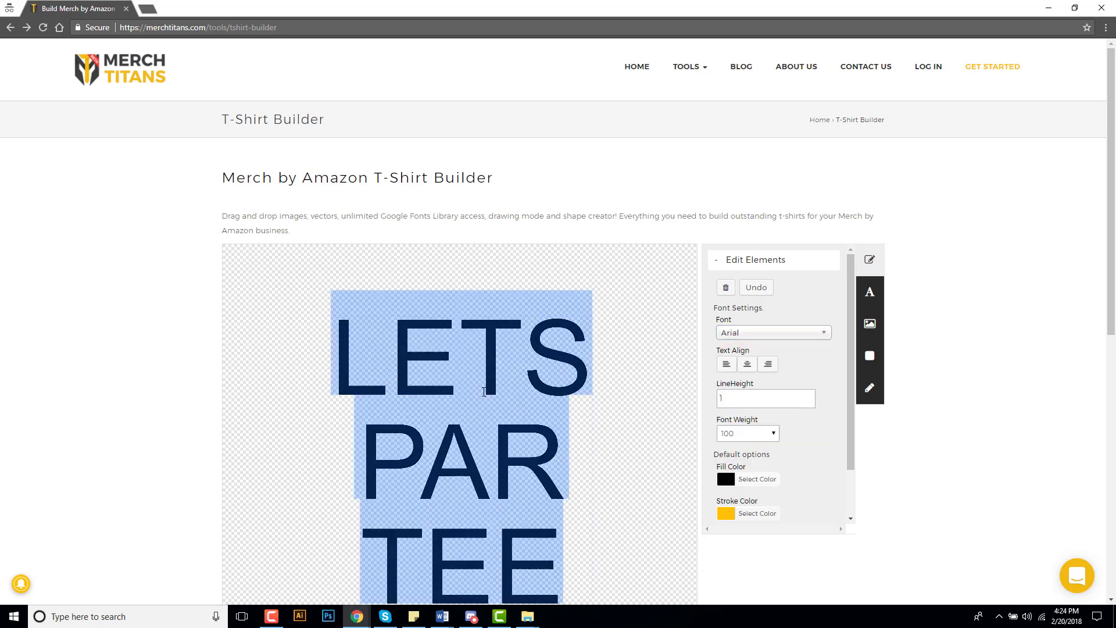
{"action": "left_click", "coordinate": [769, 333]}
{"action": "scroll", "coordinate": [771, 382], "scroll_direction": "down", "scroll_amount": 5}
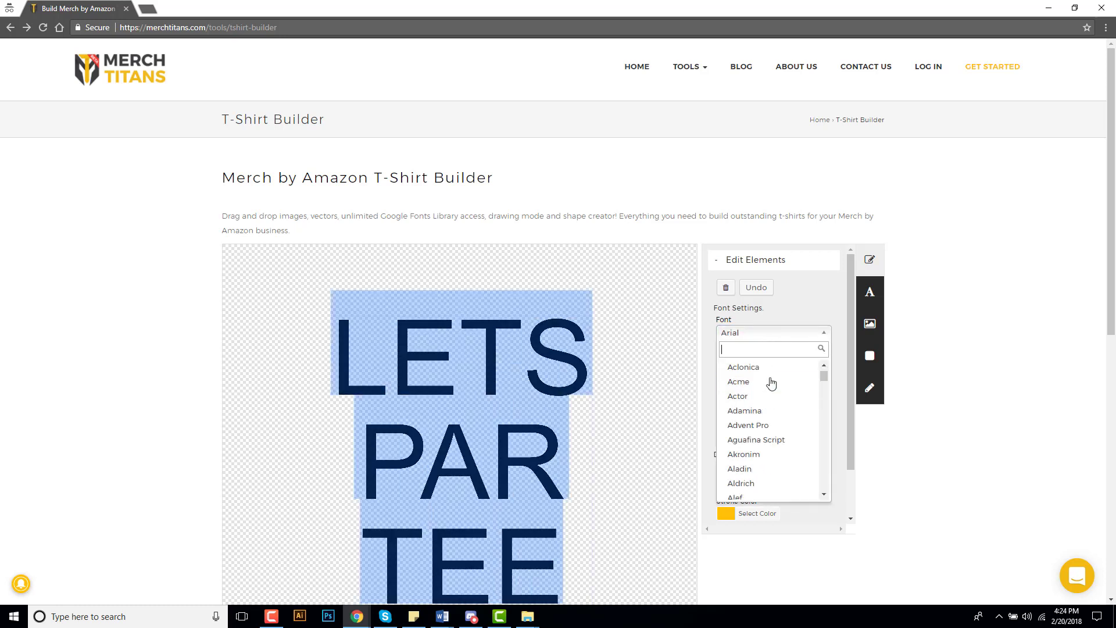
{"action": "left_click", "coordinate": [747, 454]}
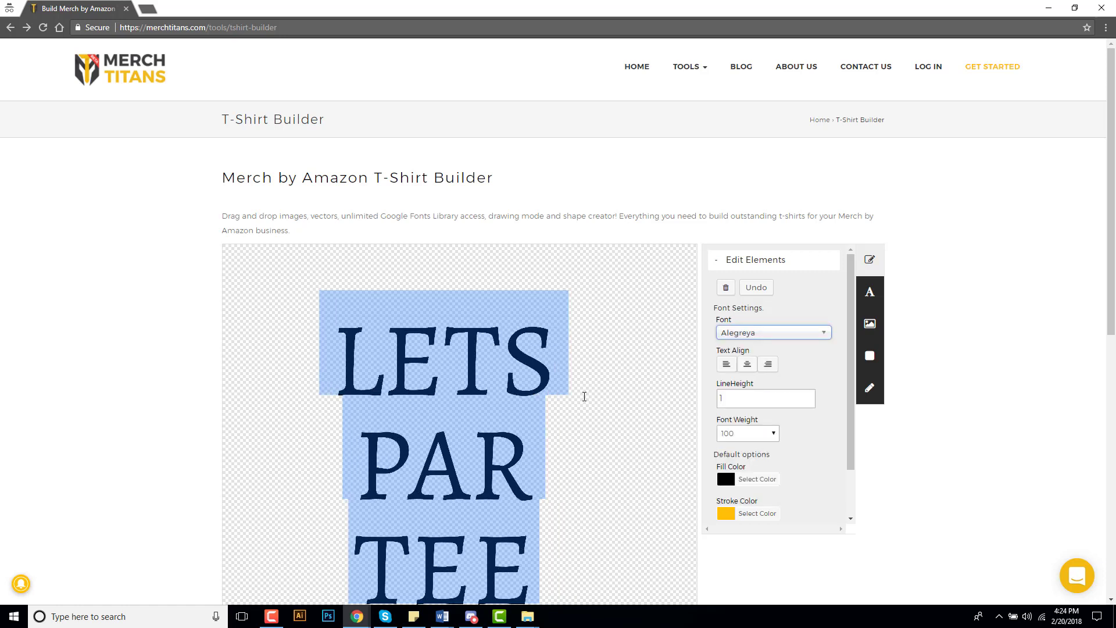
- Enlarge the Alegreya lettering slightly and recentre it on the canvas
{"action": "left_click", "coordinate": [514, 359]}
{"action": "scroll", "coordinate": [515, 360], "scroll_direction": "down", "scroll_amount": 2}
{"action": "left_click", "coordinate": [286, 182]}
{"action": "left_click", "coordinate": [455, 247]}
{"action": "left_click_drag", "start_coordinate": [454, 247], "coordinate": [468, 278]}
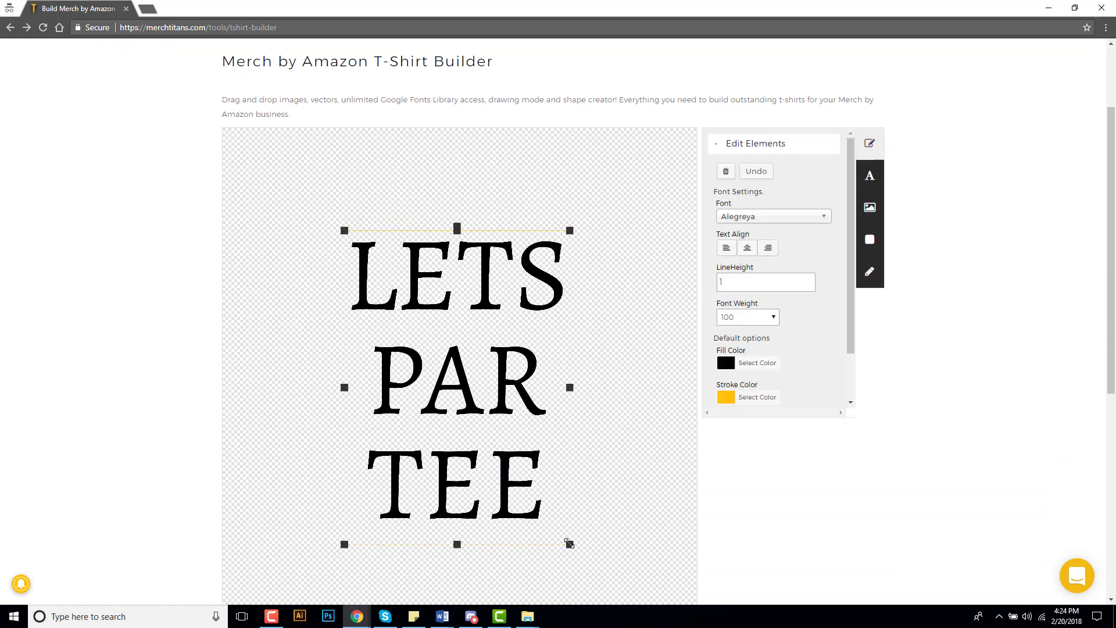
{"action": "left_click_drag", "start_coordinate": [569, 544], "coordinate": [599, 590]}
{"action": "mouse_move", "coordinate": [488, 378]}
{"action": "left_mouse_down"}
{"action": "mouse_move", "coordinate": [477, 351]}
{"action": "mouse_move", "coordinate": [477, 367]}
{"action": "left_mouse_up"}
{"action": "left_click", "coordinate": [578, 344]}
{"action": "scroll", "coordinate": [578, 343], "scroll_direction": "down", "scroll_amount": 1}
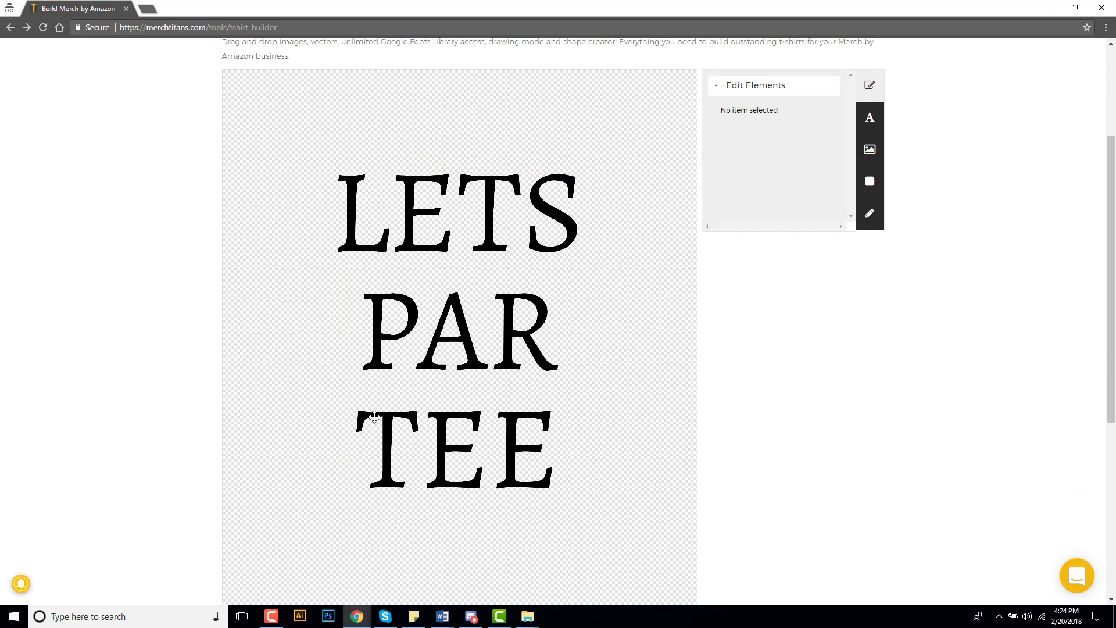
{"action": "scroll", "coordinate": [592, 360], "scroll_direction": "up", "scroll_amount": 2}
- Add the GolfTees image of crossed golf tees to the canvas
{"action": "left_click", "coordinate": [519, 327]}
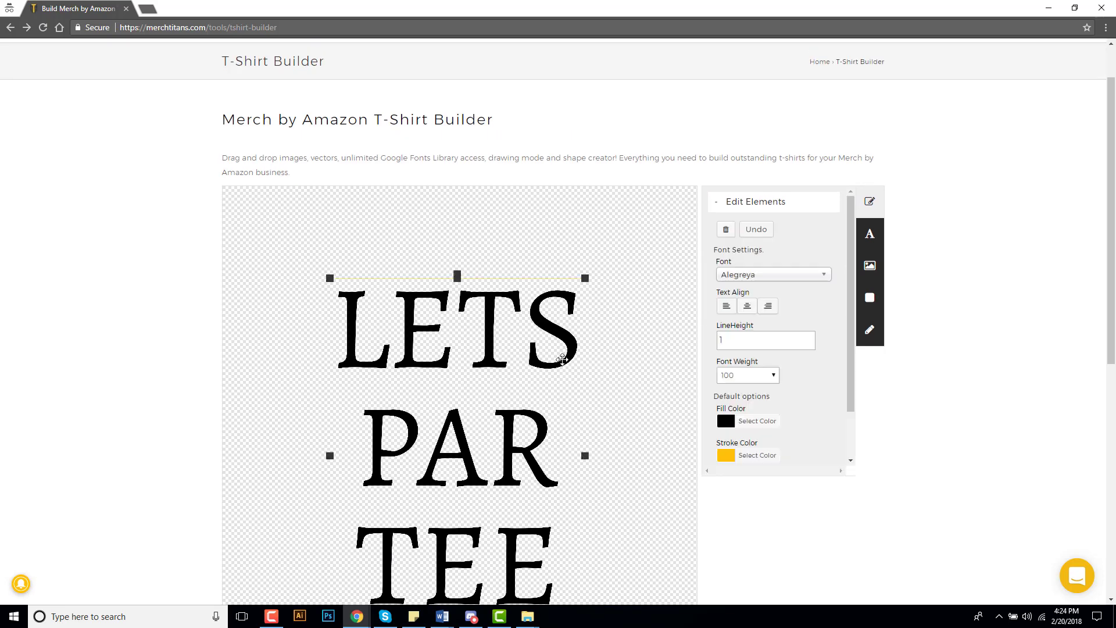
{"action": "left_click", "coordinate": [869, 266]}
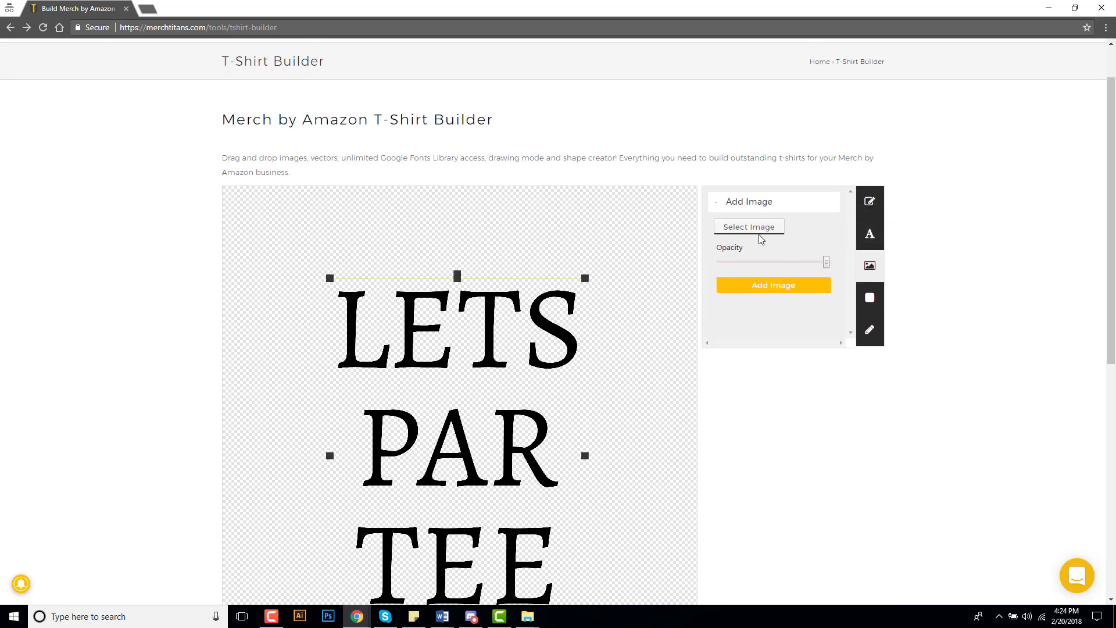
{"action": "left_click", "coordinate": [755, 228]}
{"action": "double_click", "coordinate": [391, 171]}
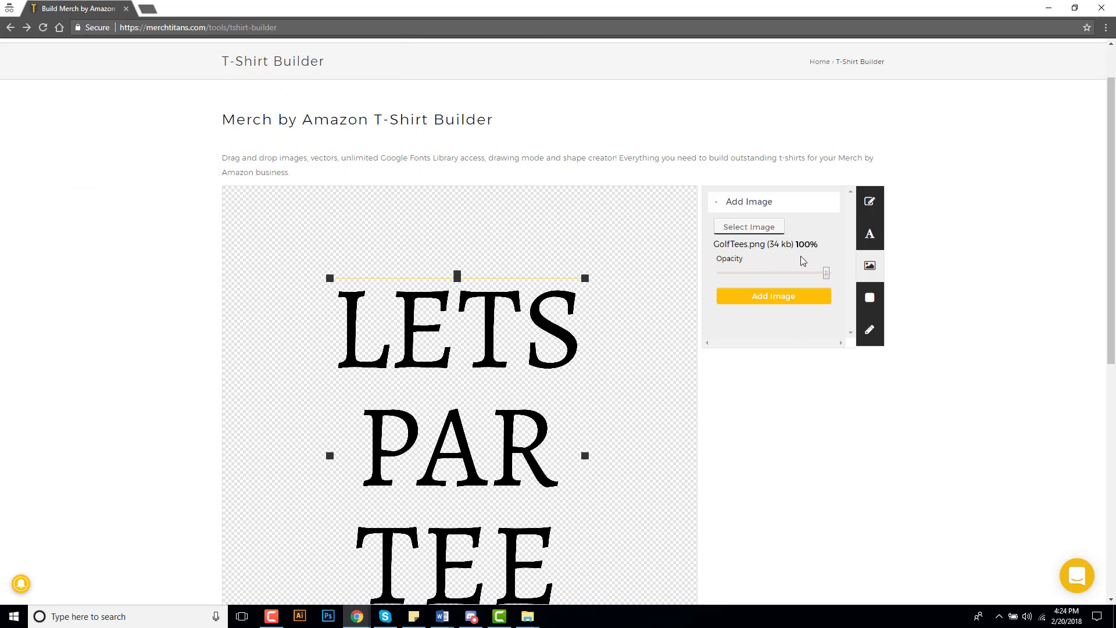
{"action": "left_click", "coordinate": [774, 305]}
- Move the golf-tee graphic to the top centre and enlarge it
{"action": "left_click", "coordinate": [296, 229]}
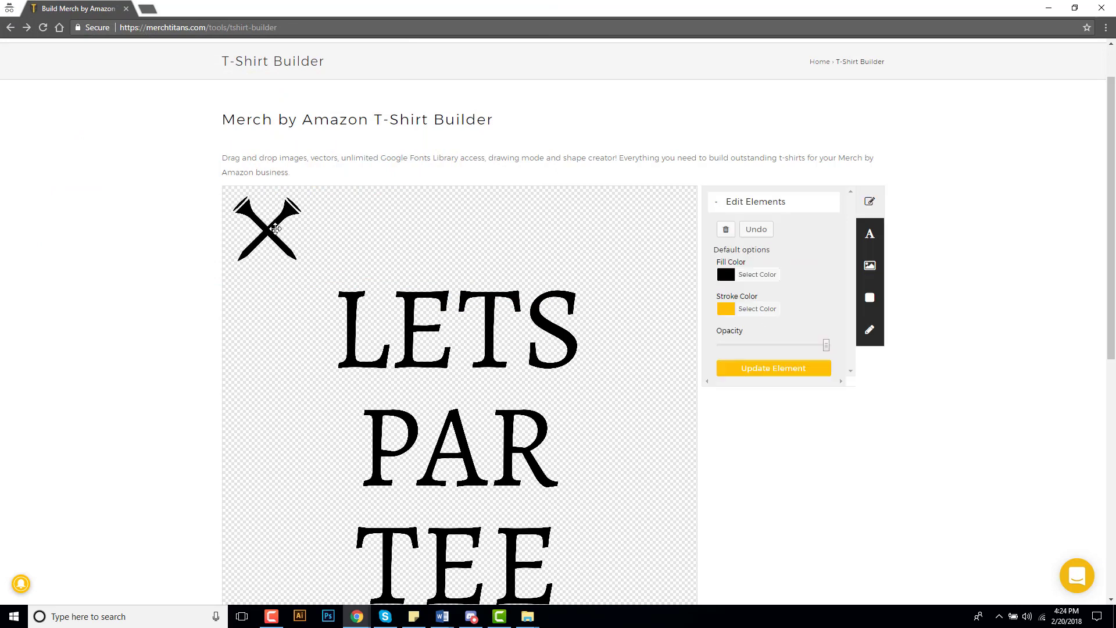
{"action": "left_click_drag", "start_coordinate": [297, 228], "coordinate": [480, 235]}
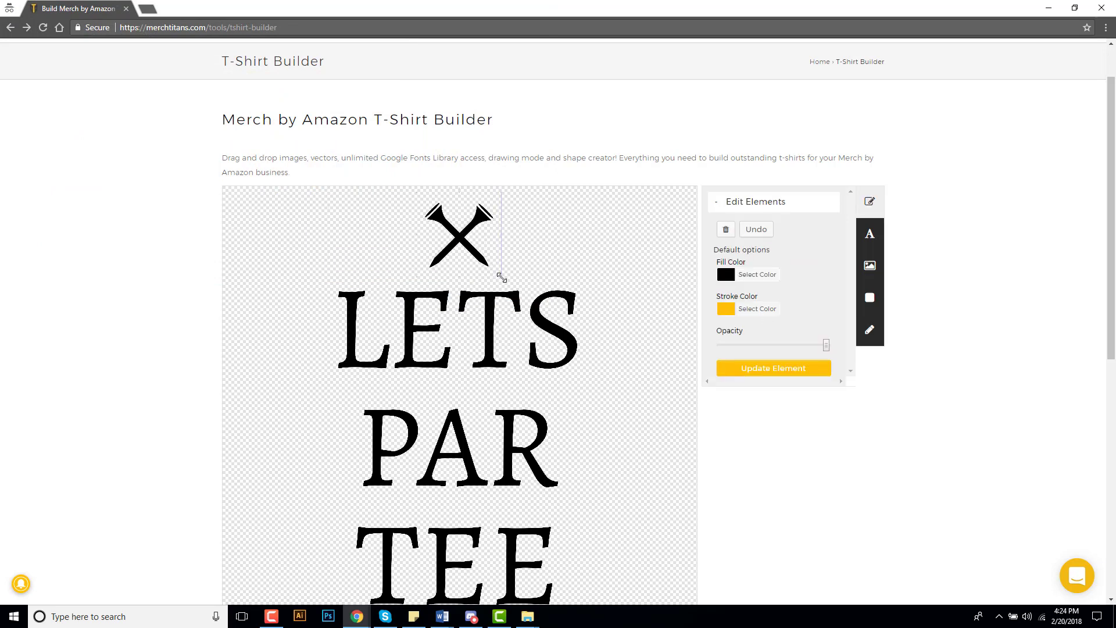
{"action": "left_click_drag", "start_coordinate": [501, 277], "coordinate": [525, 294]}
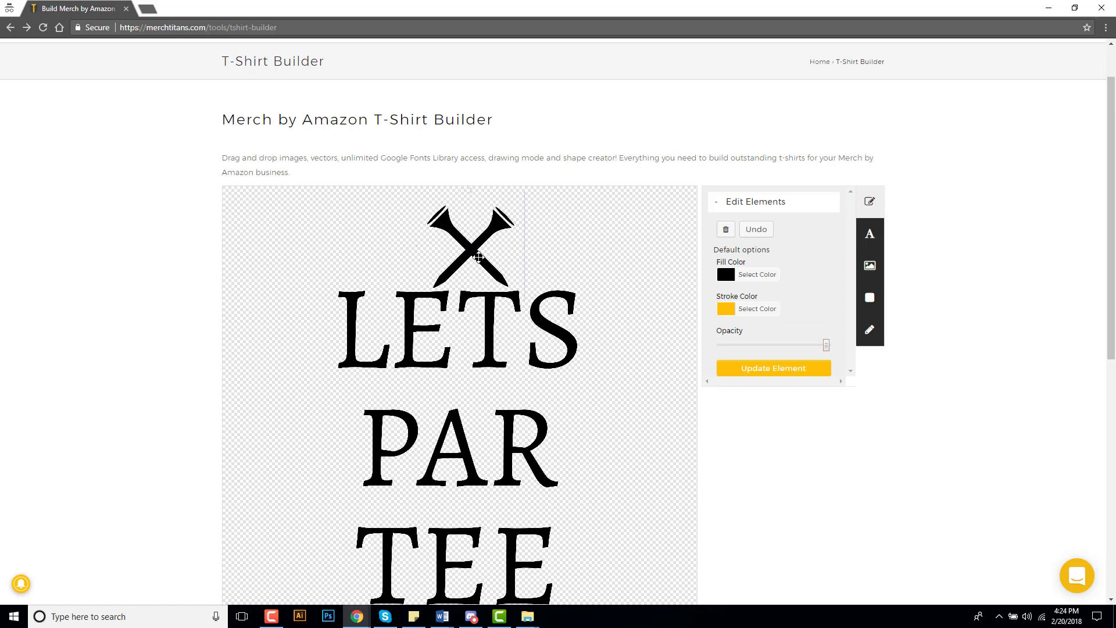
{"action": "left_click_drag", "start_coordinate": [476, 255], "coordinate": [468, 247]}
{"action": "scroll", "coordinate": [475, 310], "scroll_direction": "down", "scroll_amount": 1}
{"action": "left_click", "coordinate": [478, 291]}
- Lower the LETS PAR TEE text and shift the golf-tee graphic slightly down
{"action": "left_click_drag", "start_coordinate": [478, 291], "coordinate": [488, 296]}
{"action": "scroll", "coordinate": [489, 297], "scroll_direction": "down", "scroll_amount": 3}
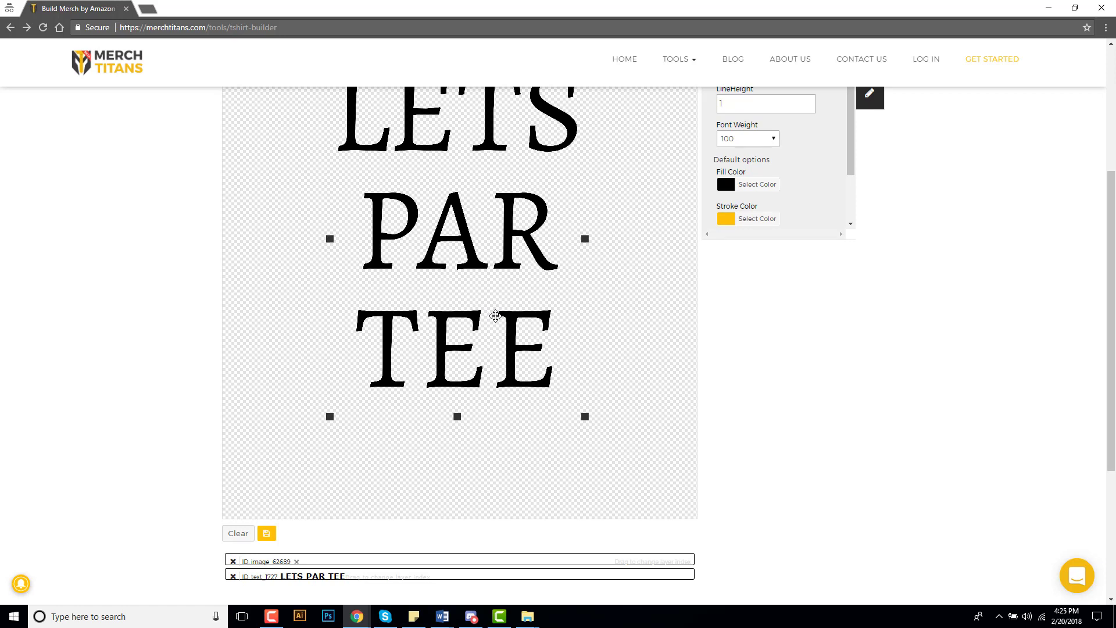
{"action": "scroll", "coordinate": [492, 315], "scroll_direction": "up", "scroll_amount": 4}
{"action": "left_click", "coordinate": [469, 246]}
{"action": "left_click_drag", "start_coordinate": [468, 245], "coordinate": [472, 251]}
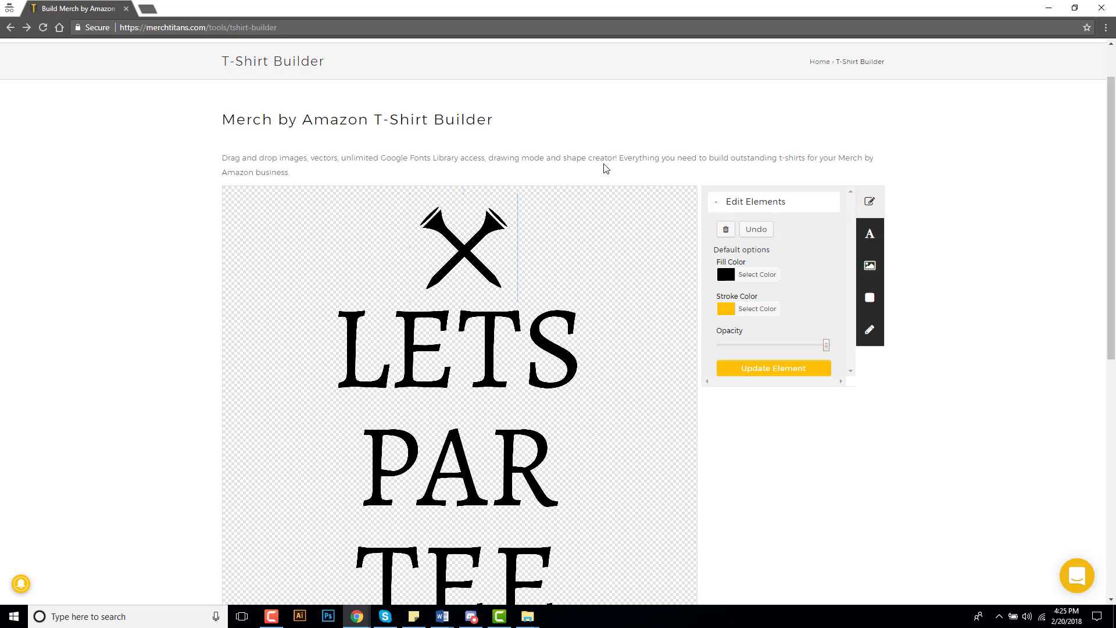
- Enlarge the text a little and nudge text and graphic into alignment
{"action": "scroll", "coordinate": [555, 142], "scroll_direction": "up", "scroll_amount": 1}
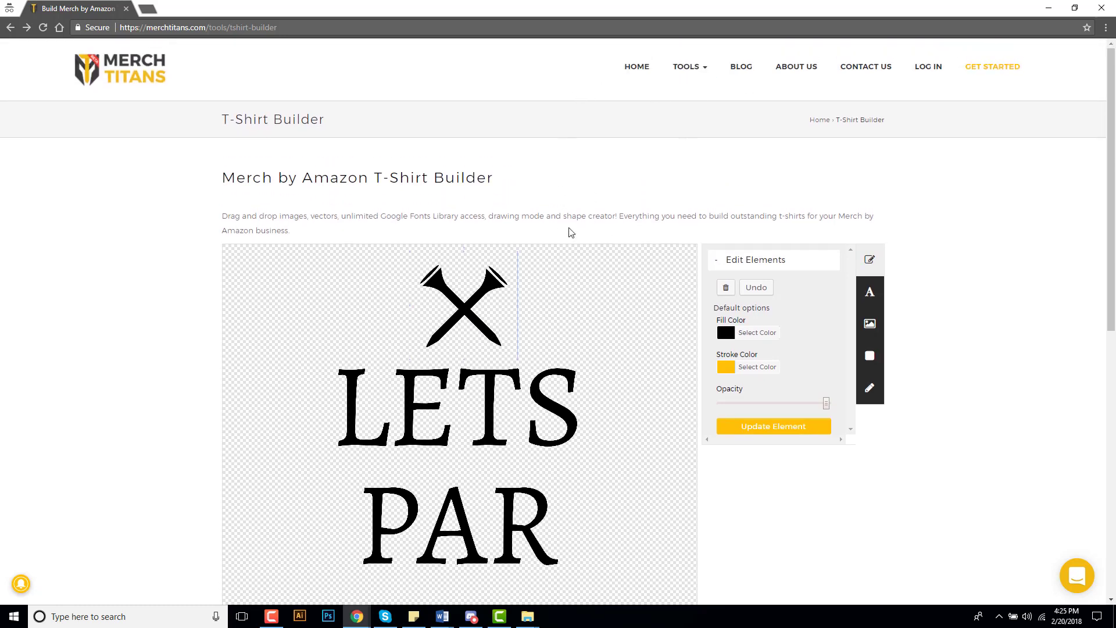
{"action": "scroll", "coordinate": [566, 234], "scroll_direction": "down", "scroll_amount": 2}
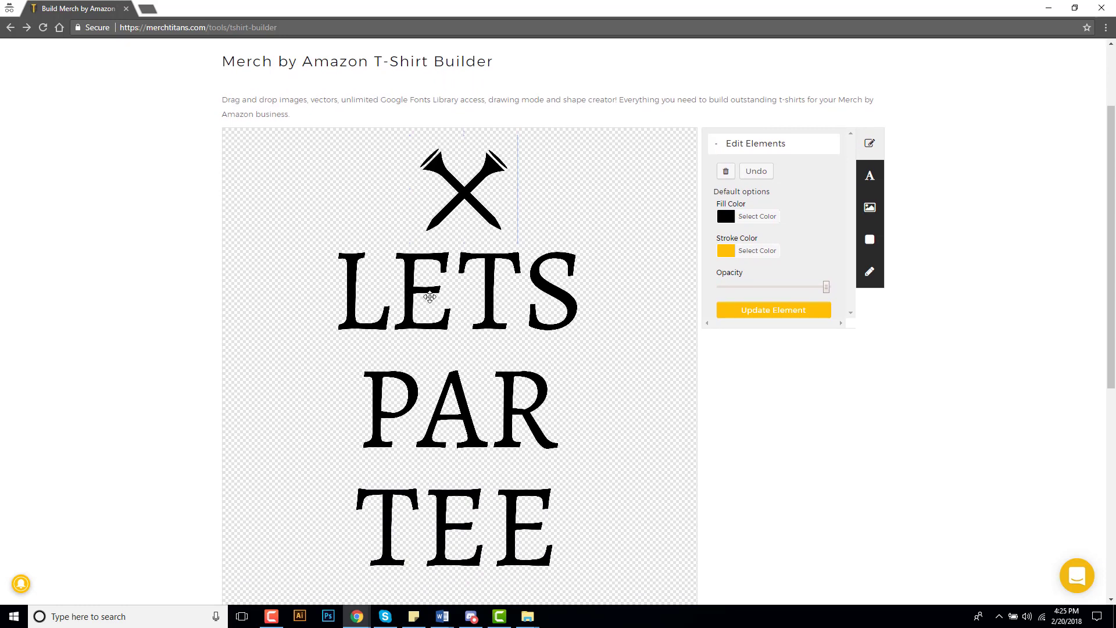
{"action": "scroll", "coordinate": [442, 297], "scroll_direction": "down", "scroll_amount": 1}
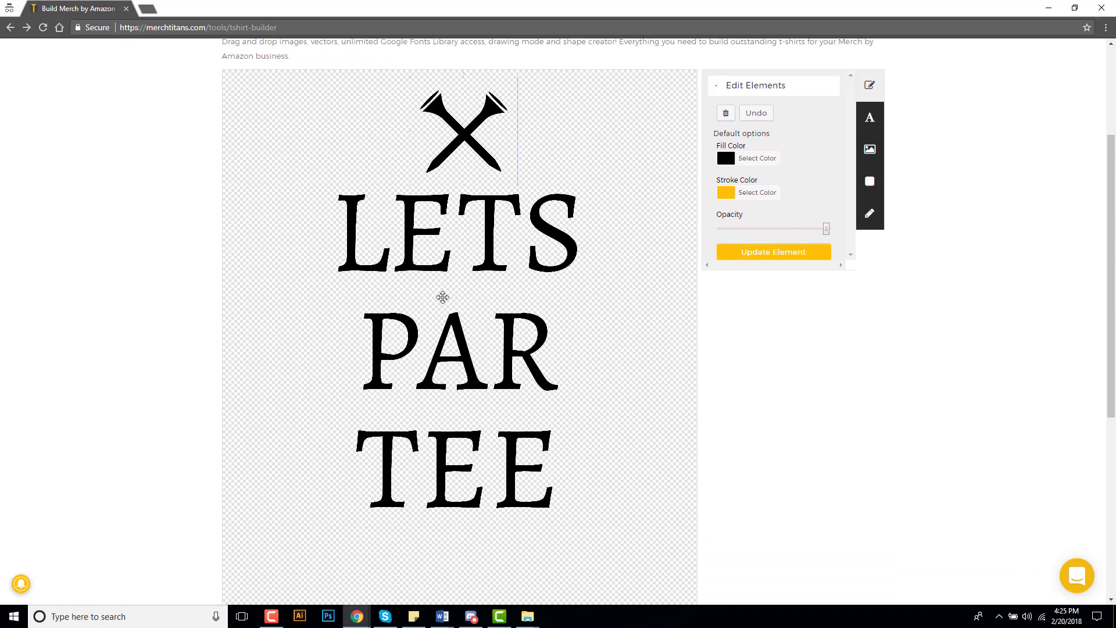
{"action": "left_click", "coordinate": [483, 317]}
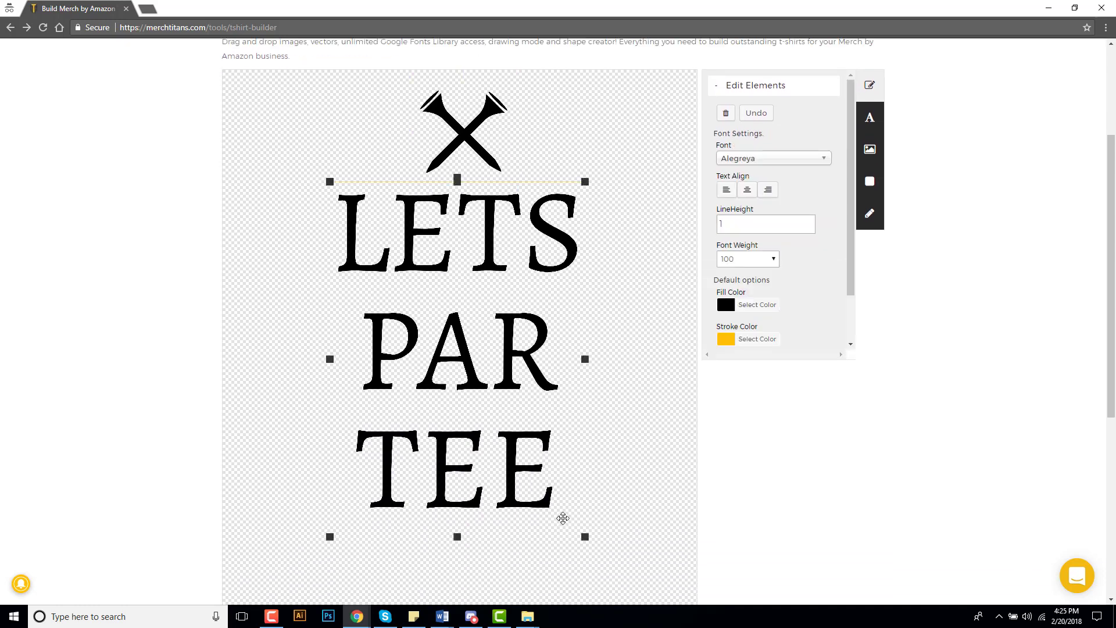
{"action": "left_click_drag", "start_coordinate": [585, 536], "coordinate": [599, 561]}
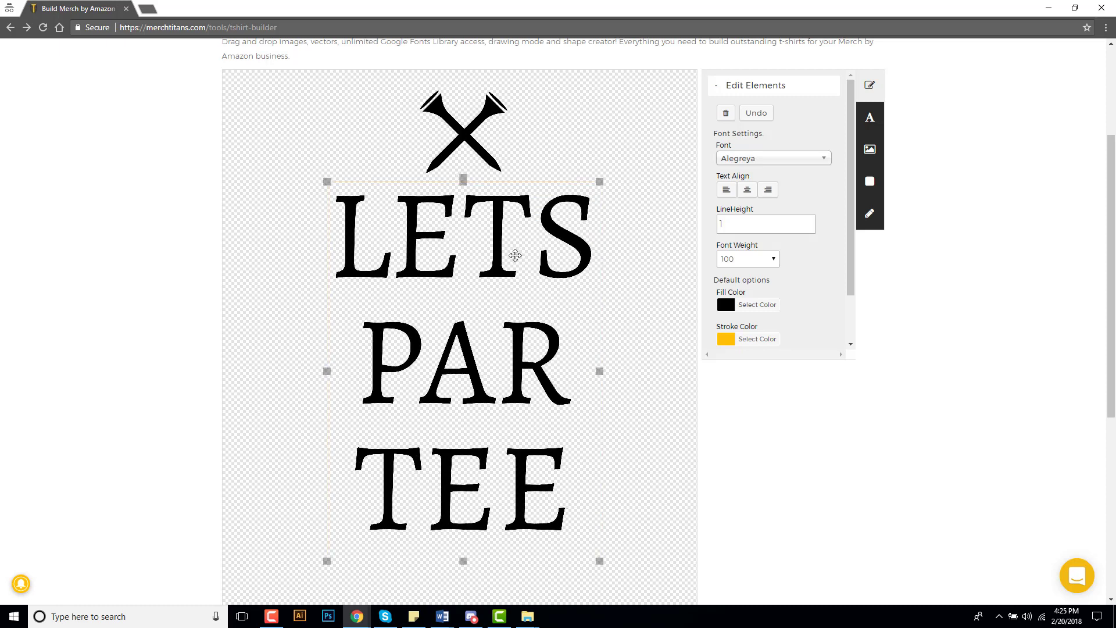
{"action": "left_click_drag", "start_coordinate": [516, 255], "coordinate": [512, 253]}
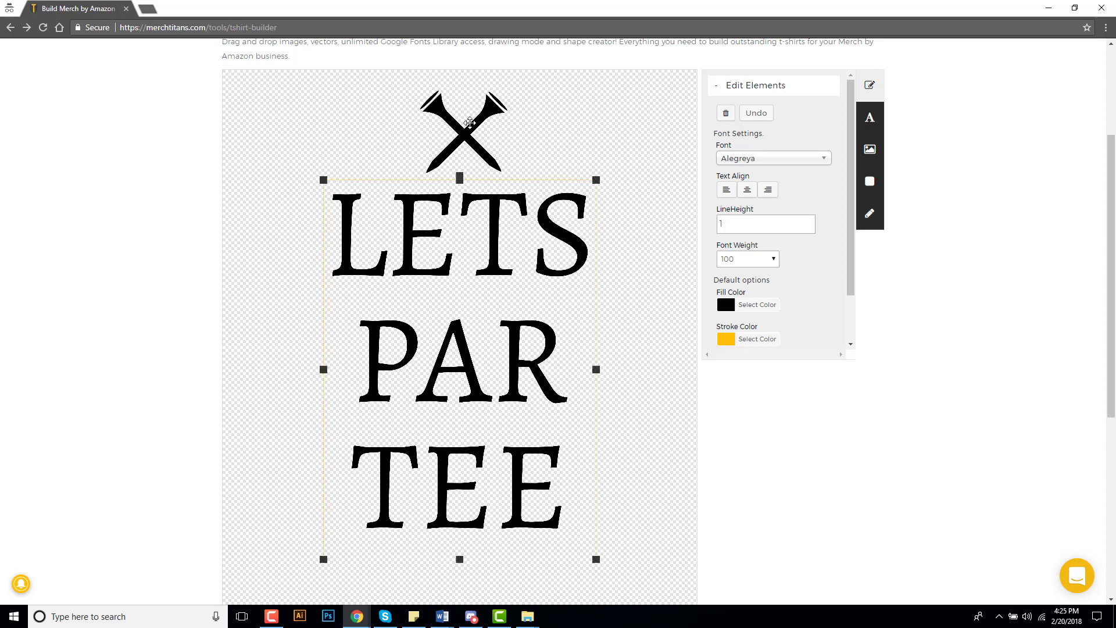
{"action": "left_click", "coordinate": [467, 119]}
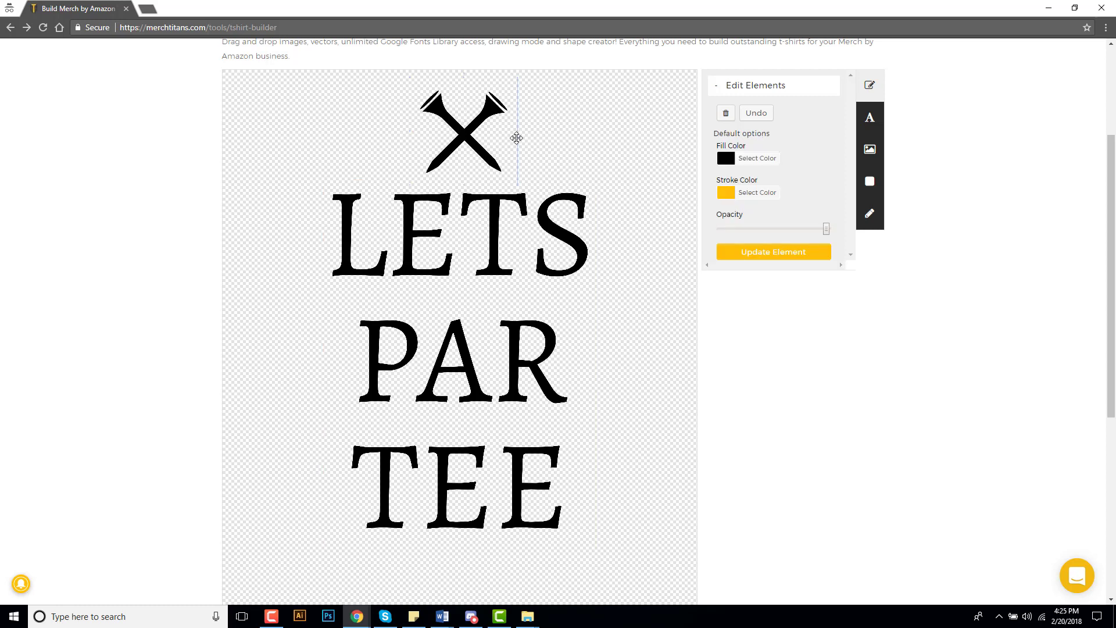
{"action": "left_click_drag", "start_coordinate": [495, 134], "coordinate": [491, 140]}
- Export the design as a transparent PNG using the save icon below the canvas
{"action": "scroll", "coordinate": [740, 383], "scroll_direction": "down", "scroll_amount": 3}
{"action": "scroll", "coordinate": [644, 351], "scroll_direction": "down", "scroll_amount": 3}
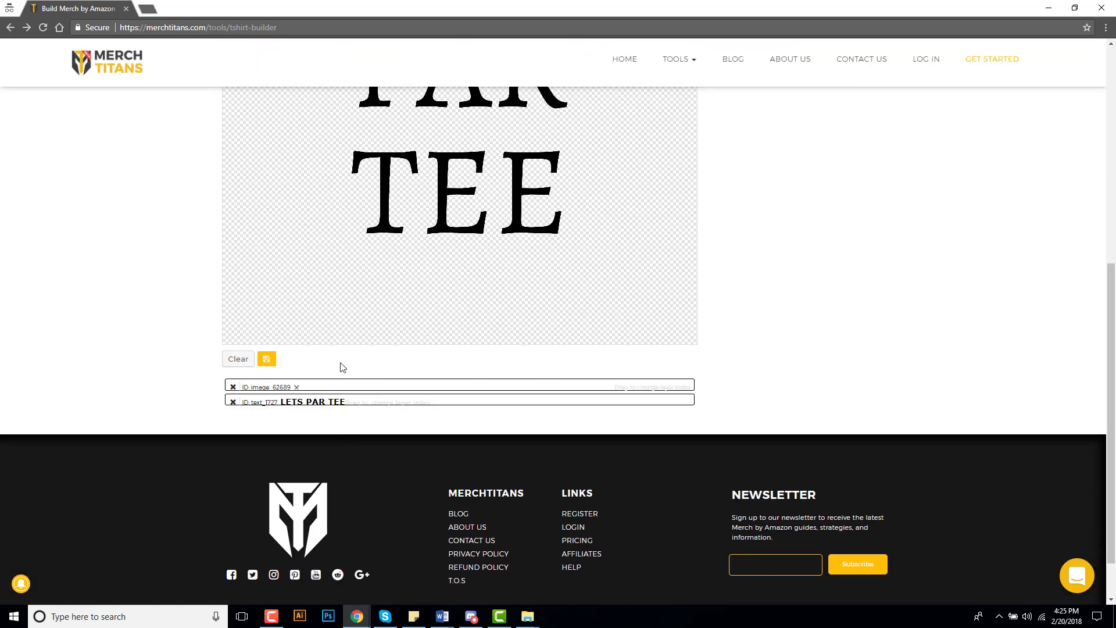
{"action": "left_click", "coordinate": [268, 360]}
{"action": "scroll", "coordinate": [362, 387], "scroll_direction": "up", "scroll_amount": 7}
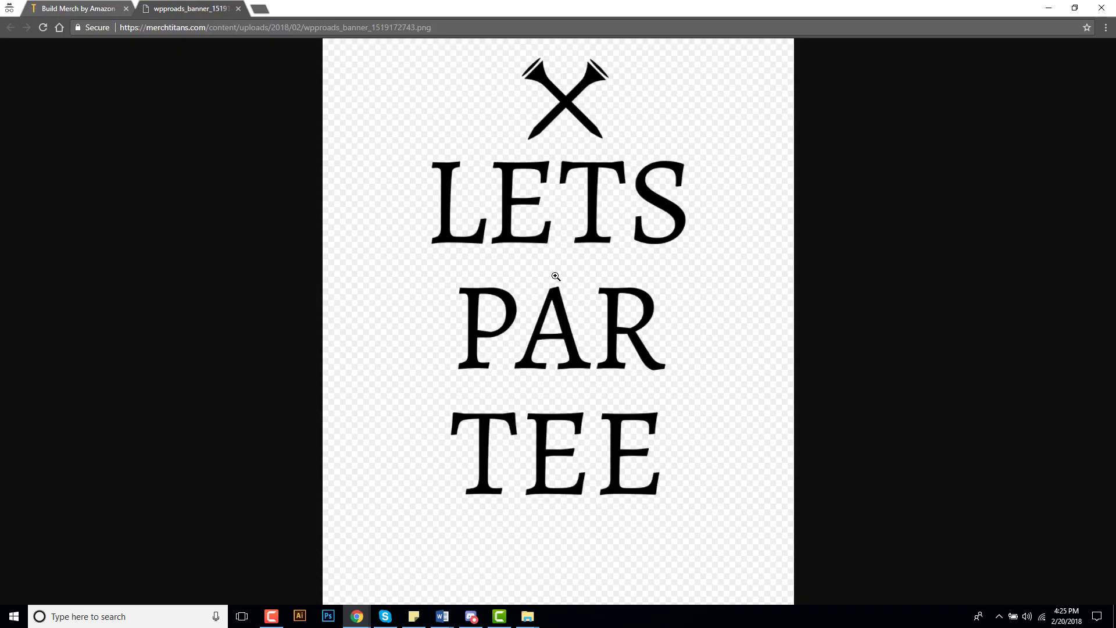
- Save the exported image as LetsParTee.png
{"action": "right_click", "coordinate": [540, 240]}
{"action": "left_click", "coordinate": [581, 263]}
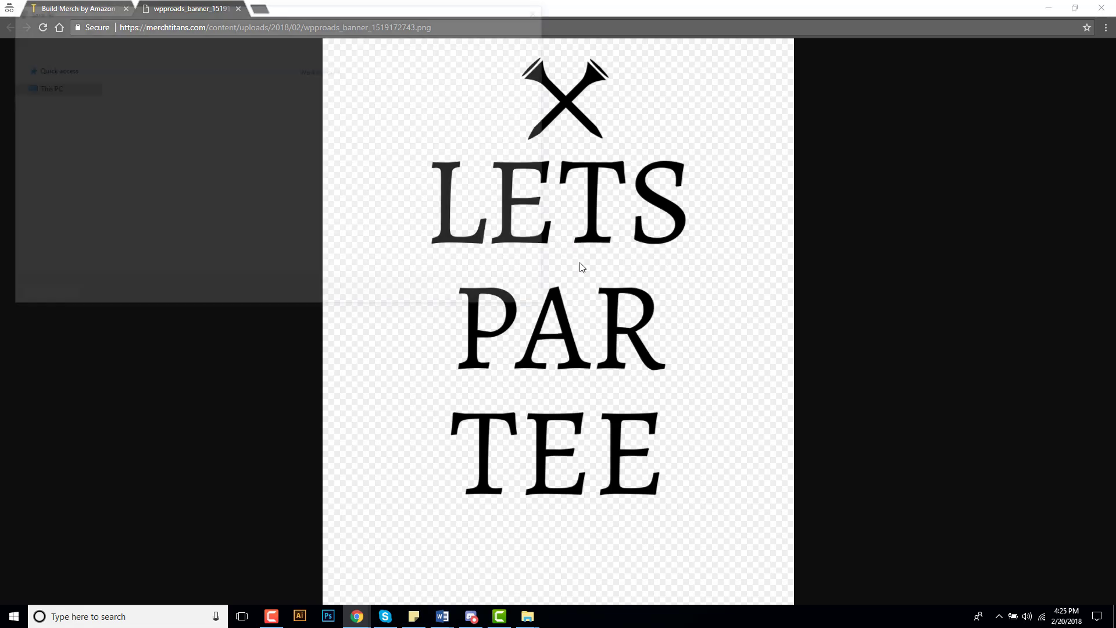
{"action": "left_click", "coordinate": [170, 254]}
{"action": "double_click", "coordinate": [169, 254]}
{"action": "type", "text": "LetsParTee"}
{"action": "key", "text": "Return"}
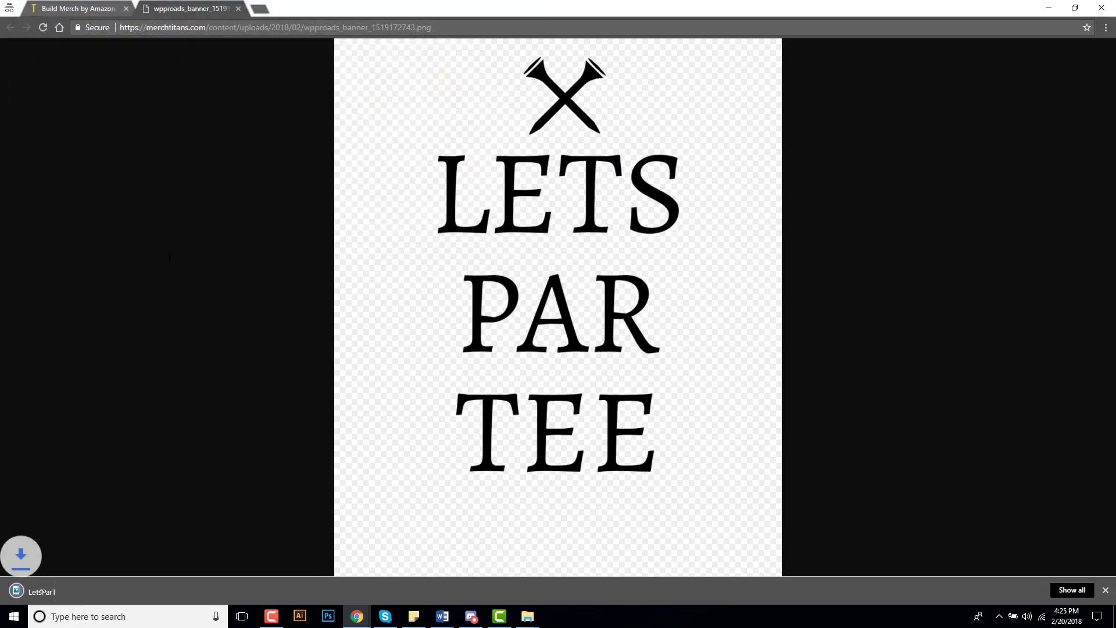
- Load merch.amazon.com in a new browser tab
{"action": "left_click", "coordinate": [266, 12]}
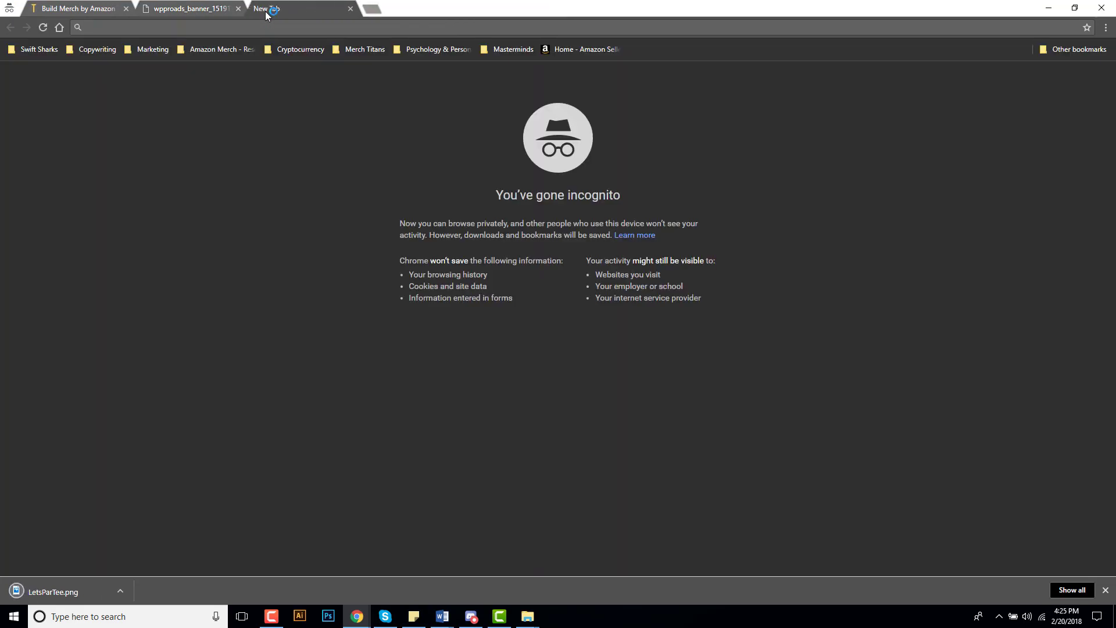
{"action": "type", "text": "merch.amazon."}
{"action": "key", "text": "Return"}
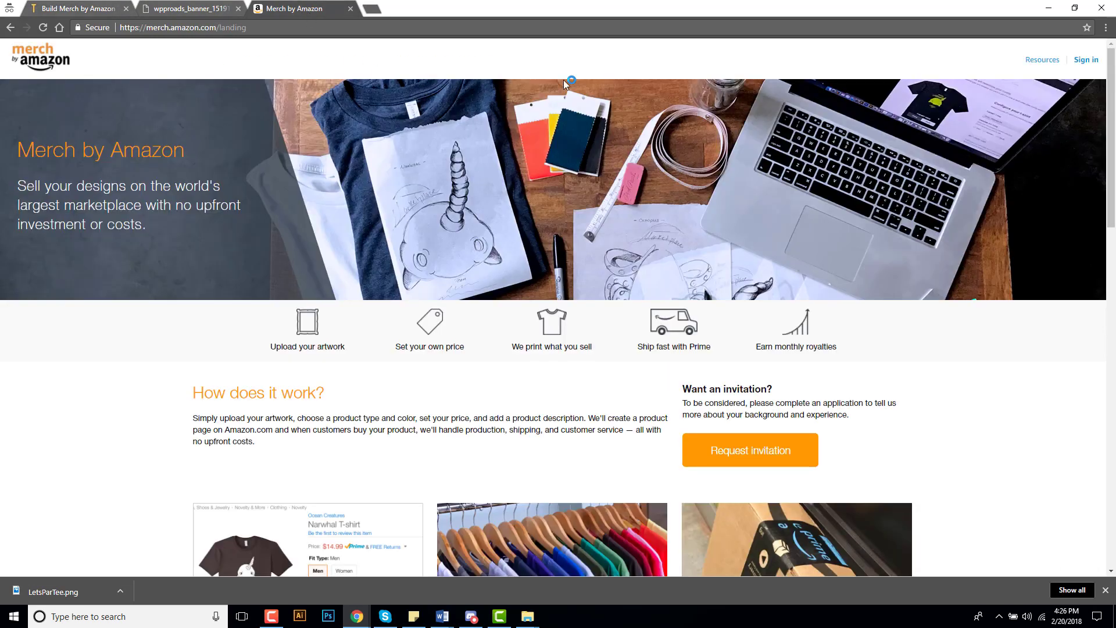
- Sign in and upload LetsParTee.png as the Standard T-Shirt artwork
{"action": "left_click", "coordinate": [1086, 61]}
{"action": "left_click", "coordinate": [424, 378]}
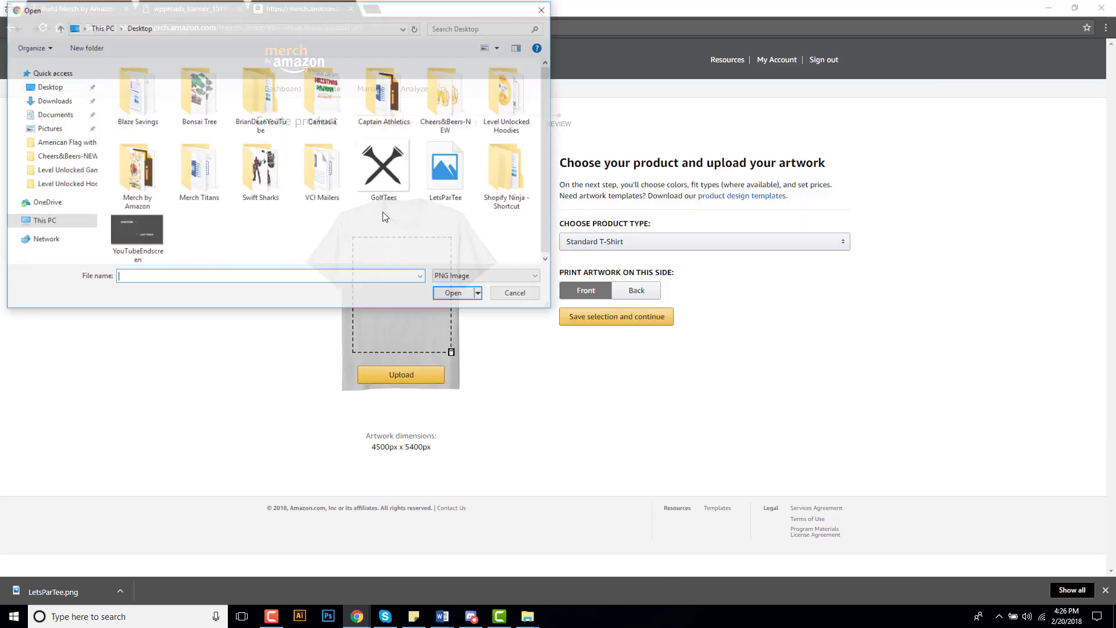
{"action": "left_click", "coordinate": [462, 179]}
{"action": "double_click", "coordinate": [462, 179]}
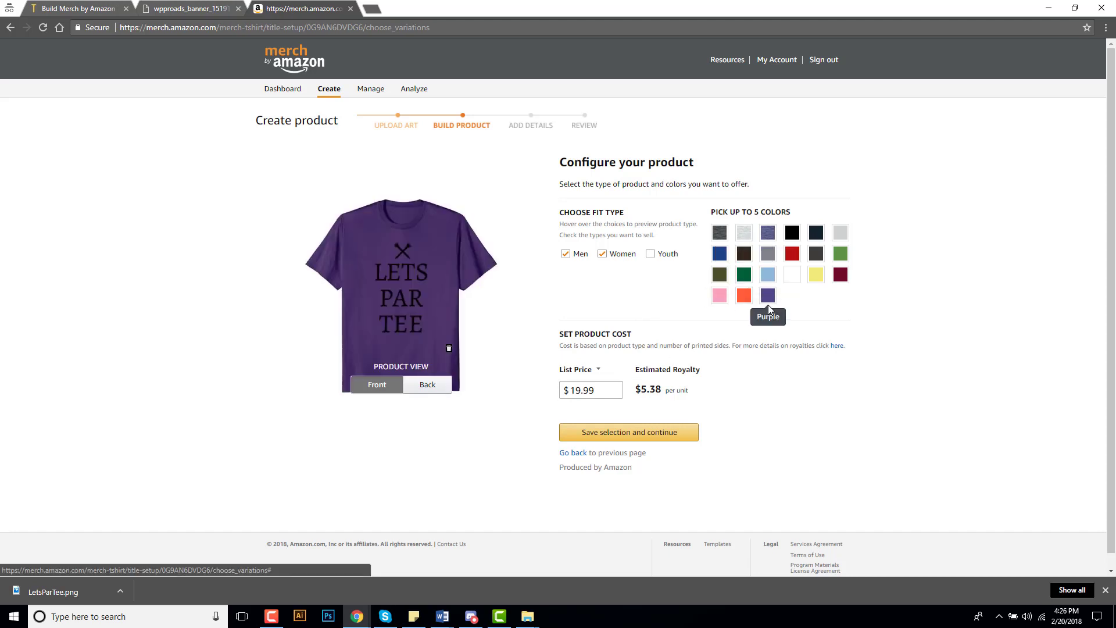
- Select Kelly Green, Grass and White as shirt colours, then save the selection and continue
{"action": "left_click", "coordinate": [744, 274]}
{"action": "left_click", "coordinate": [838, 260]}
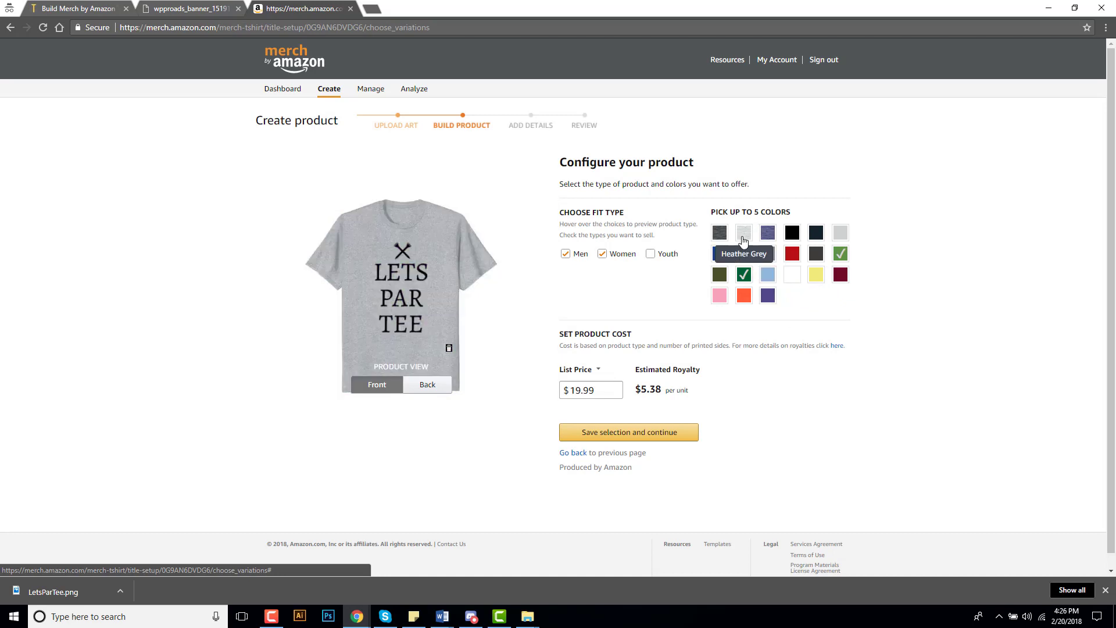
{"action": "left_click", "coordinate": [792, 274]}
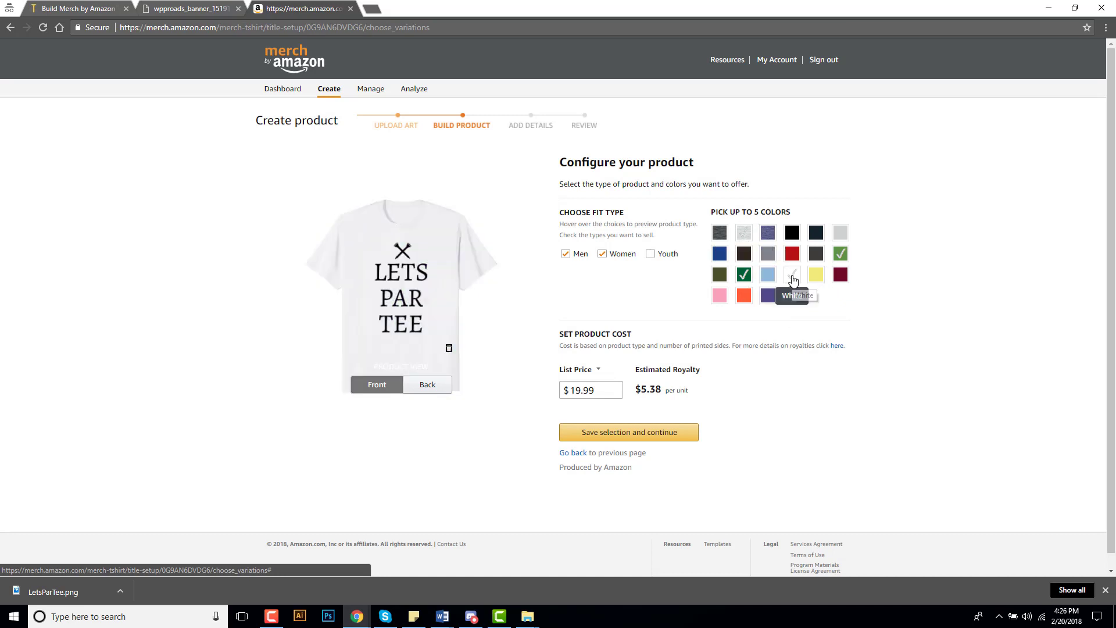
{"action": "left_click", "coordinate": [648, 438]}
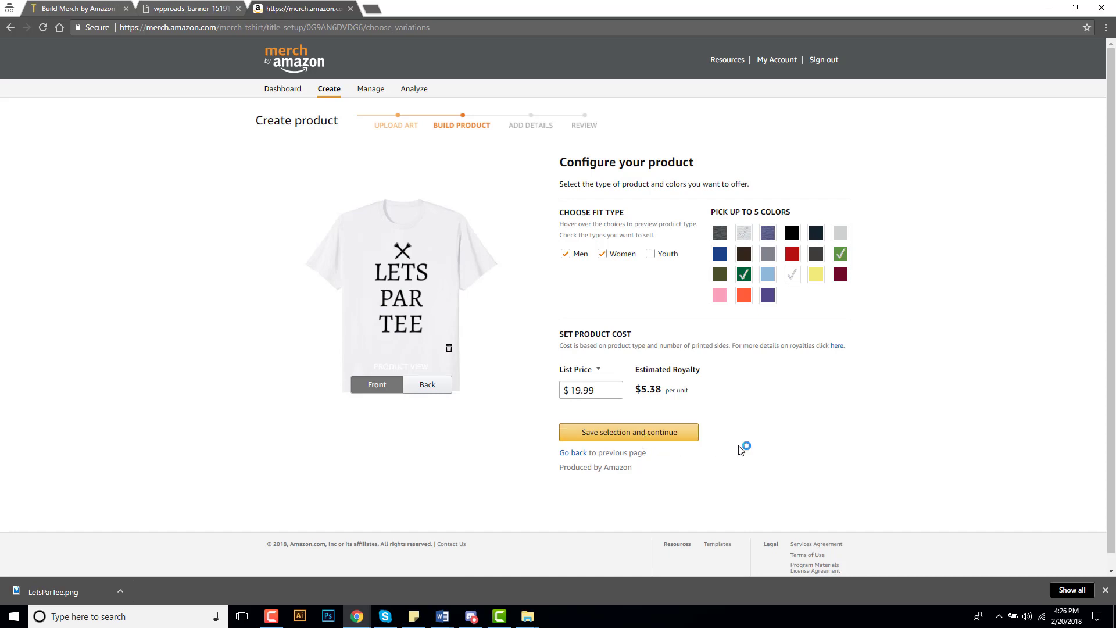